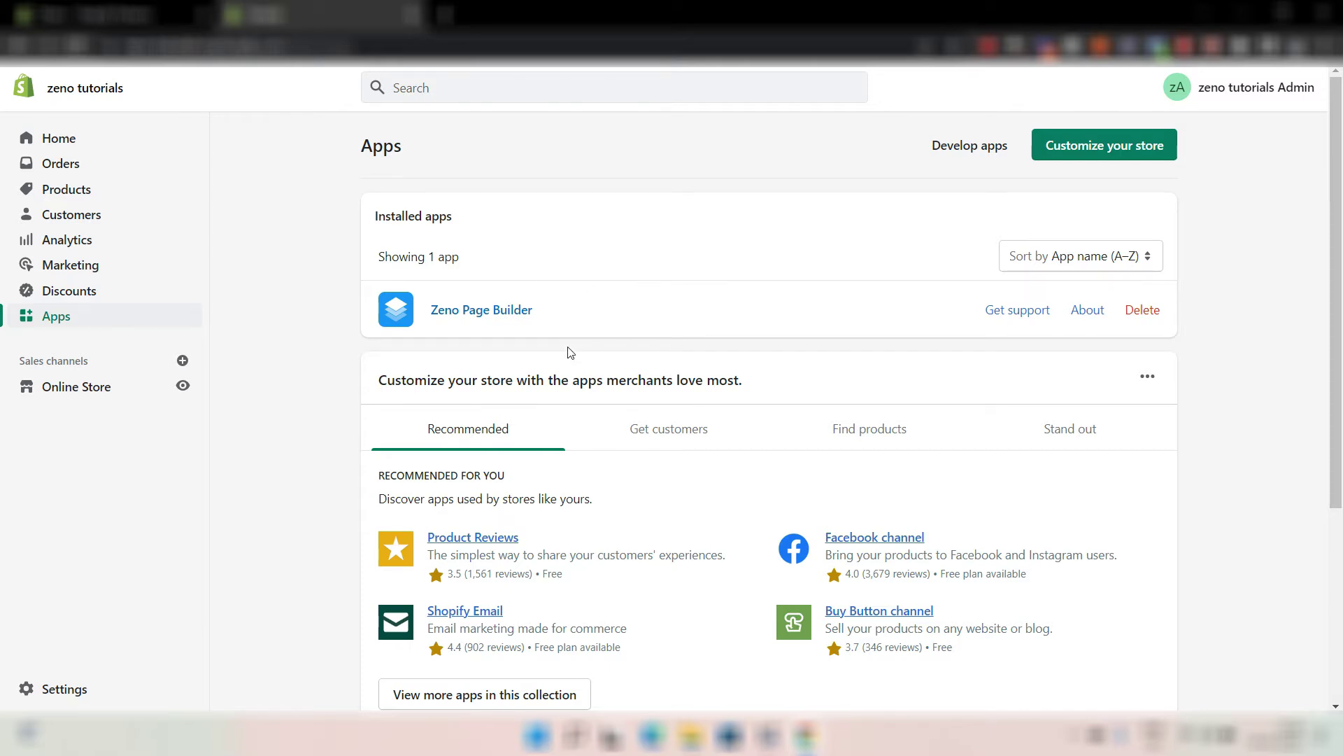
# Open the Zeno Page Builder app from the installed apps list
pyautogui.click(452, 314)
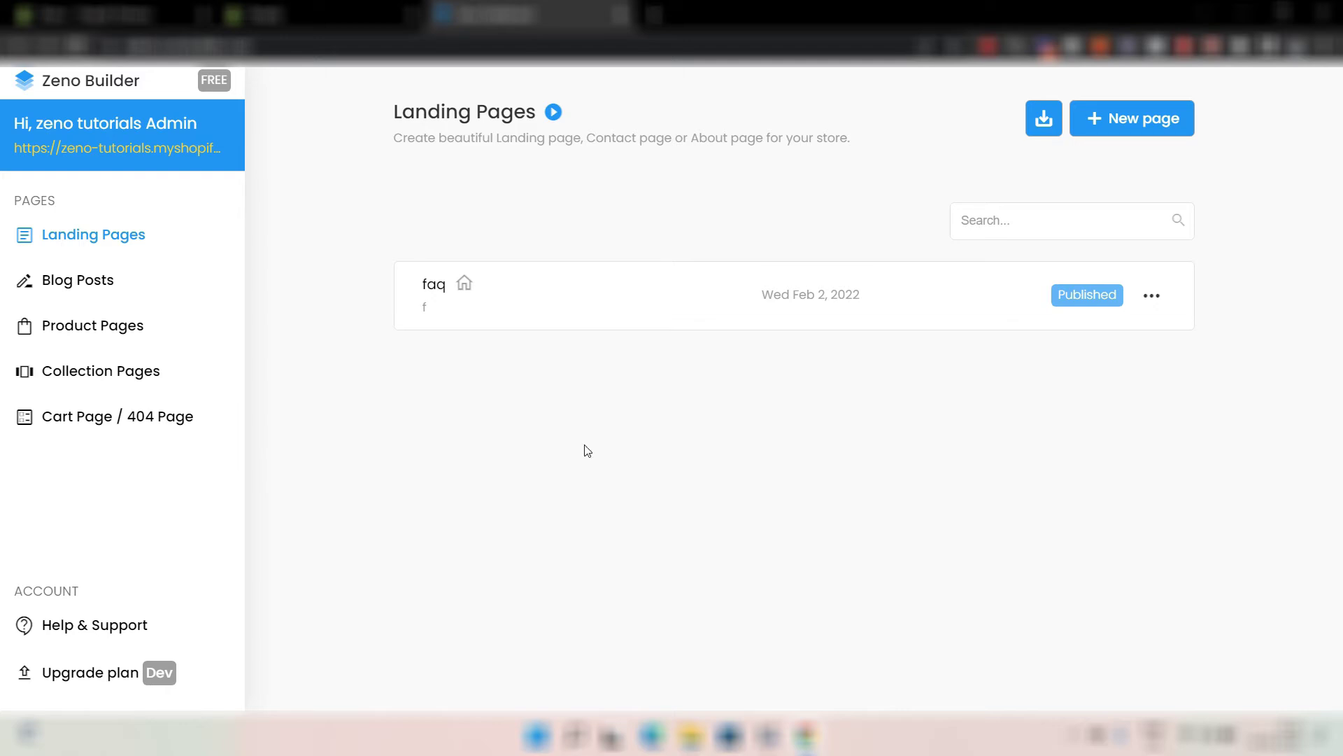
# Start a new landing page and look through the available templates
pyautogui.click(1127, 134)
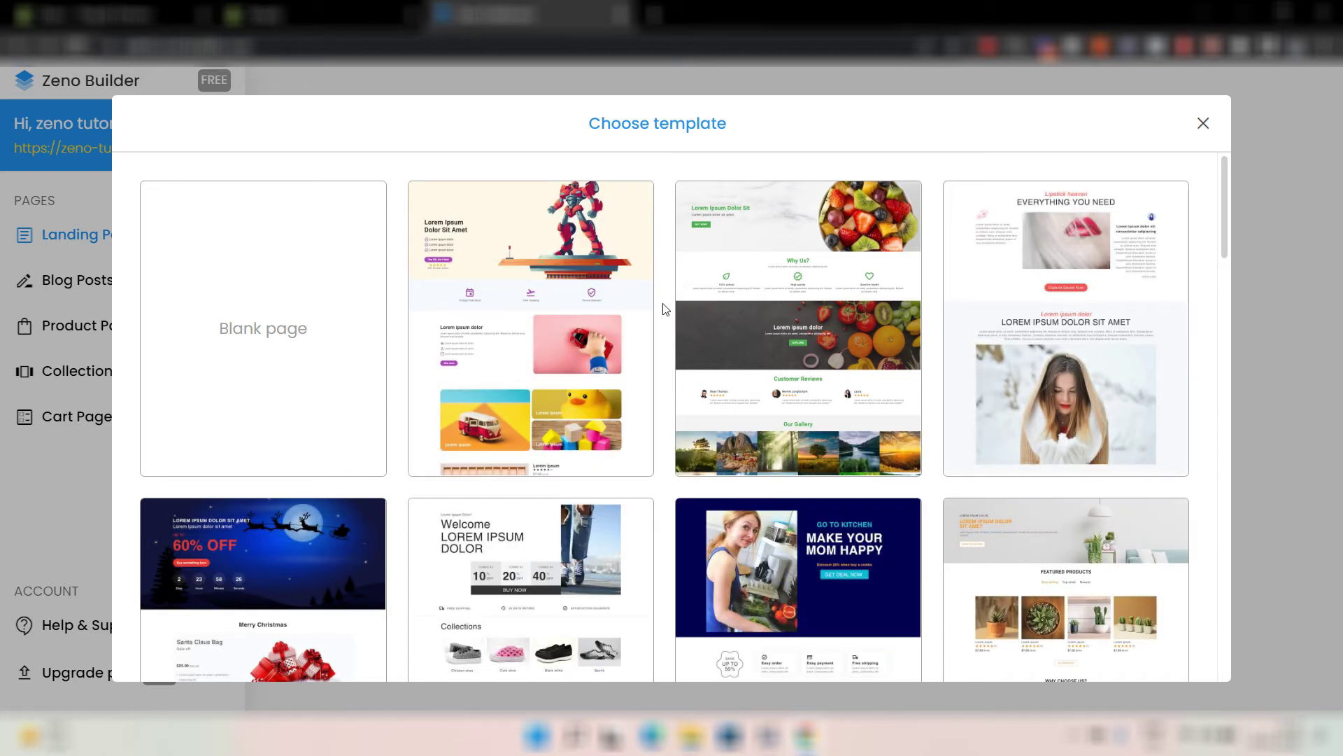
pyautogui.moveTo(568, 329)
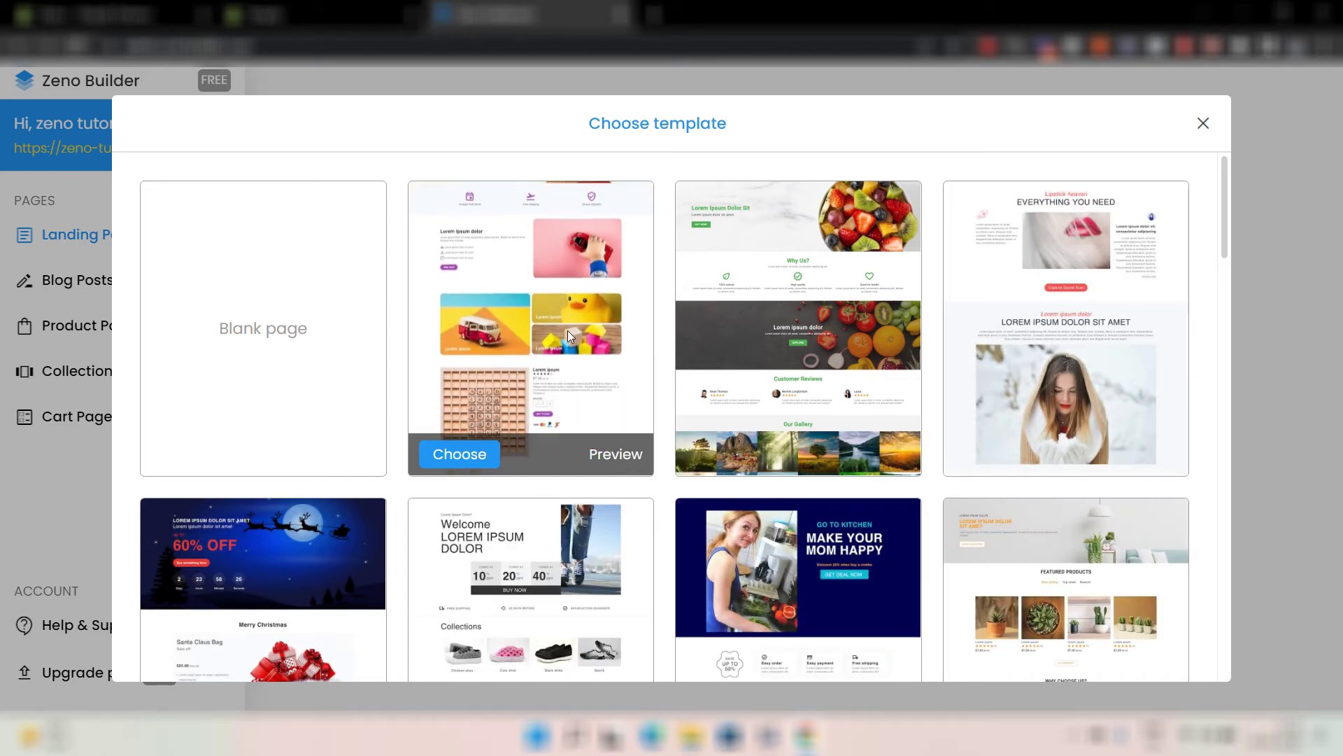
pyautogui.moveTo(776, 327)
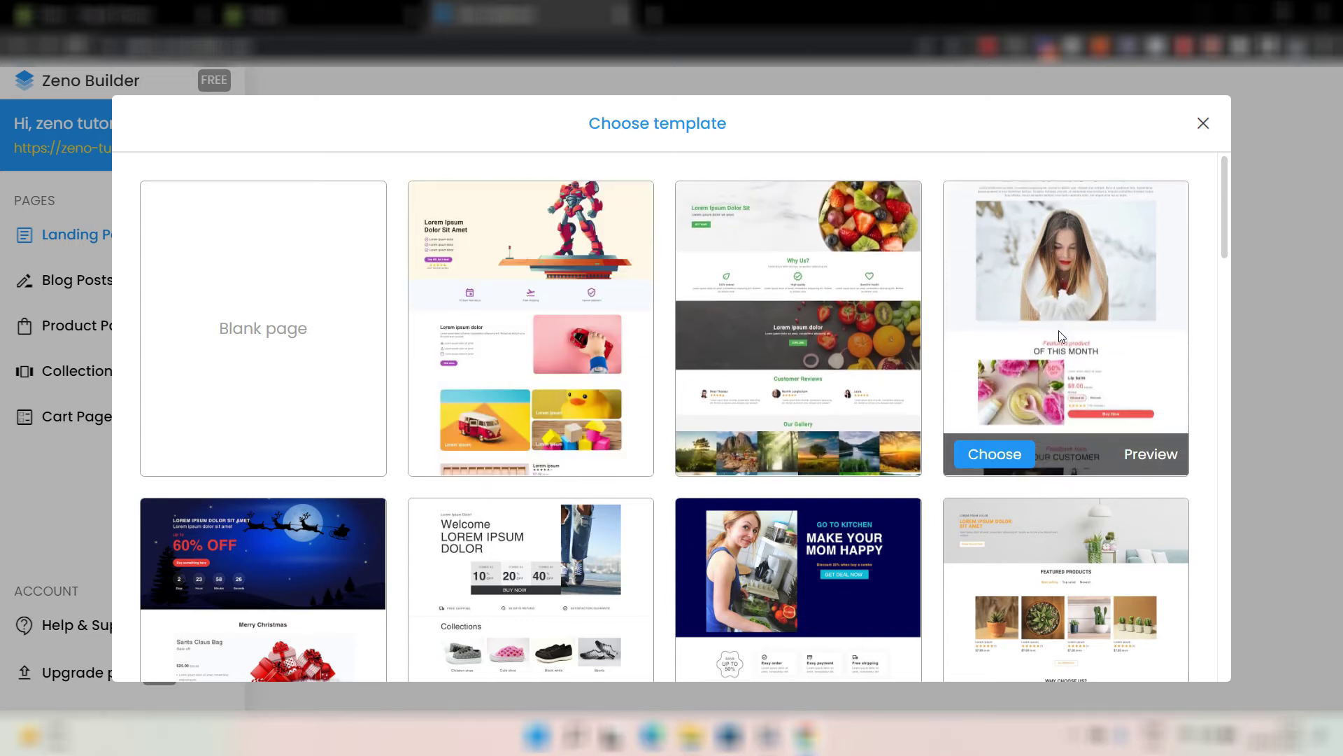
pyautogui.scroll(-5, 906, 380)
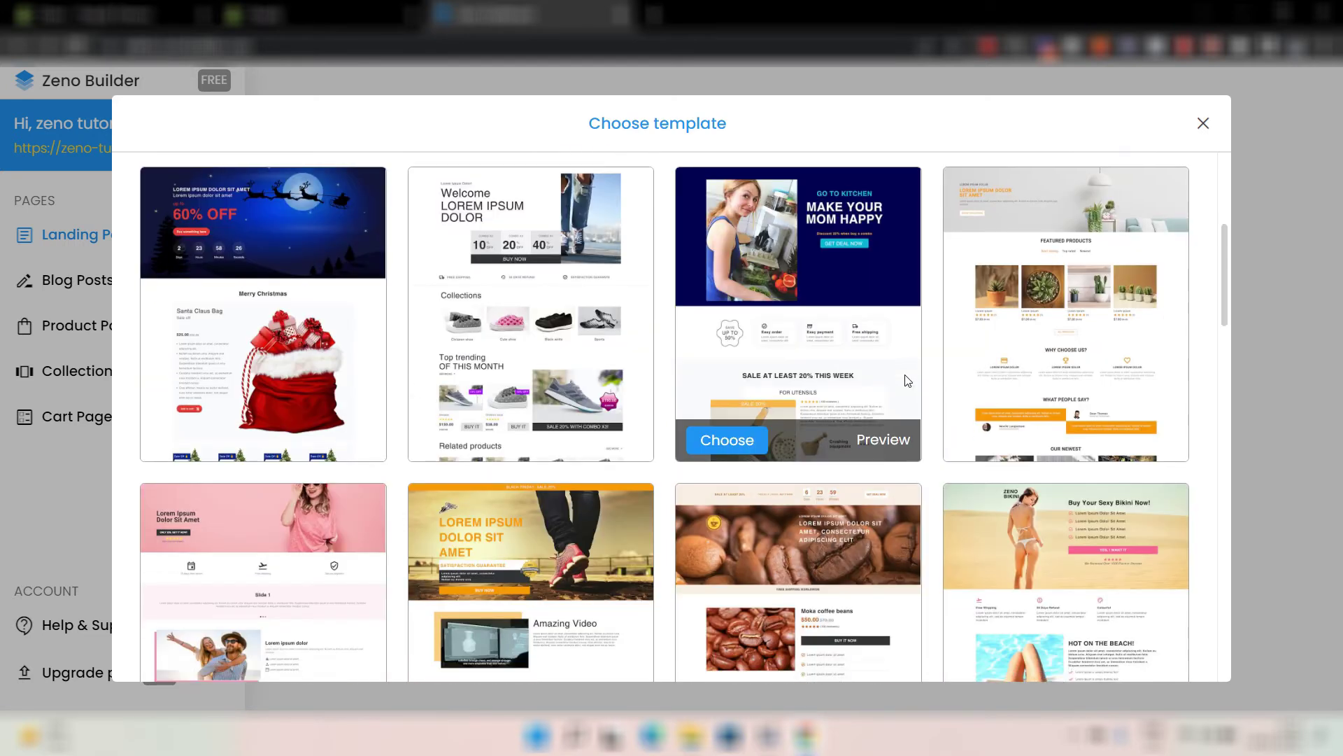
pyautogui.scroll(3, 907, 379)
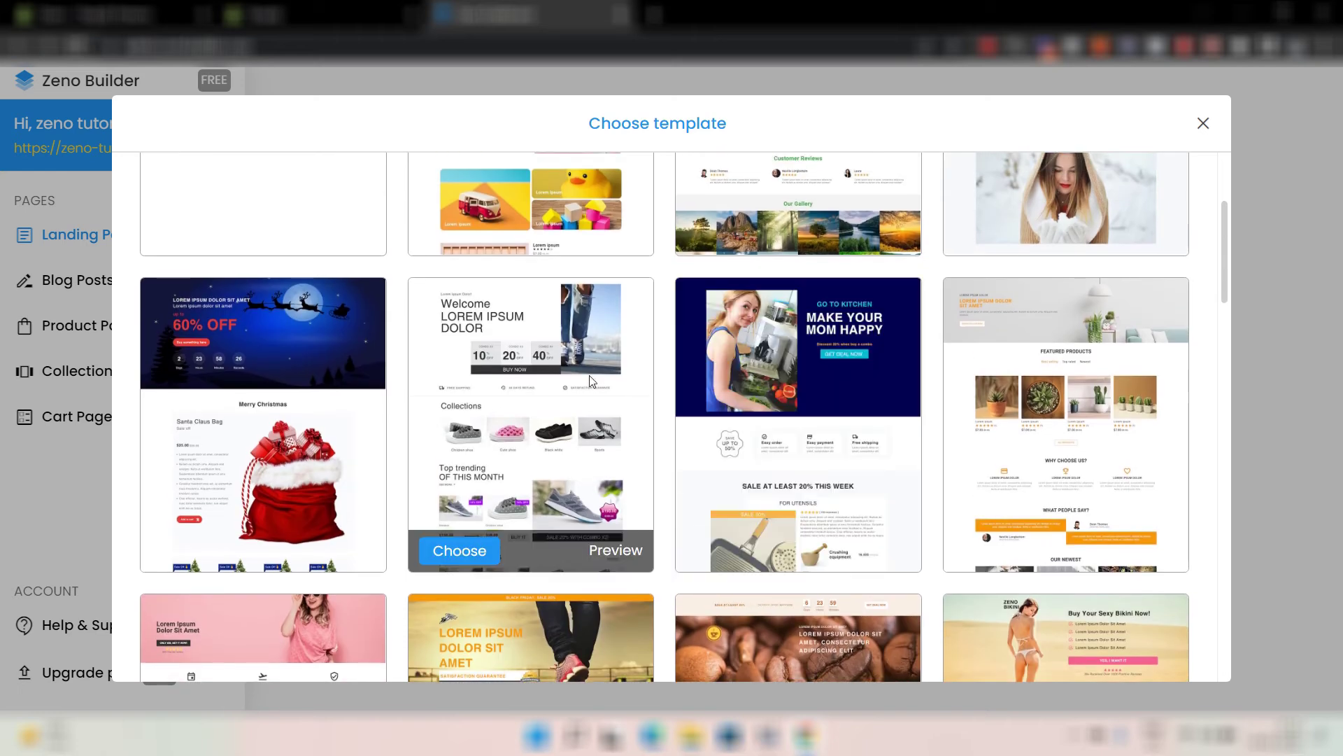
pyautogui.moveTo(545, 423)
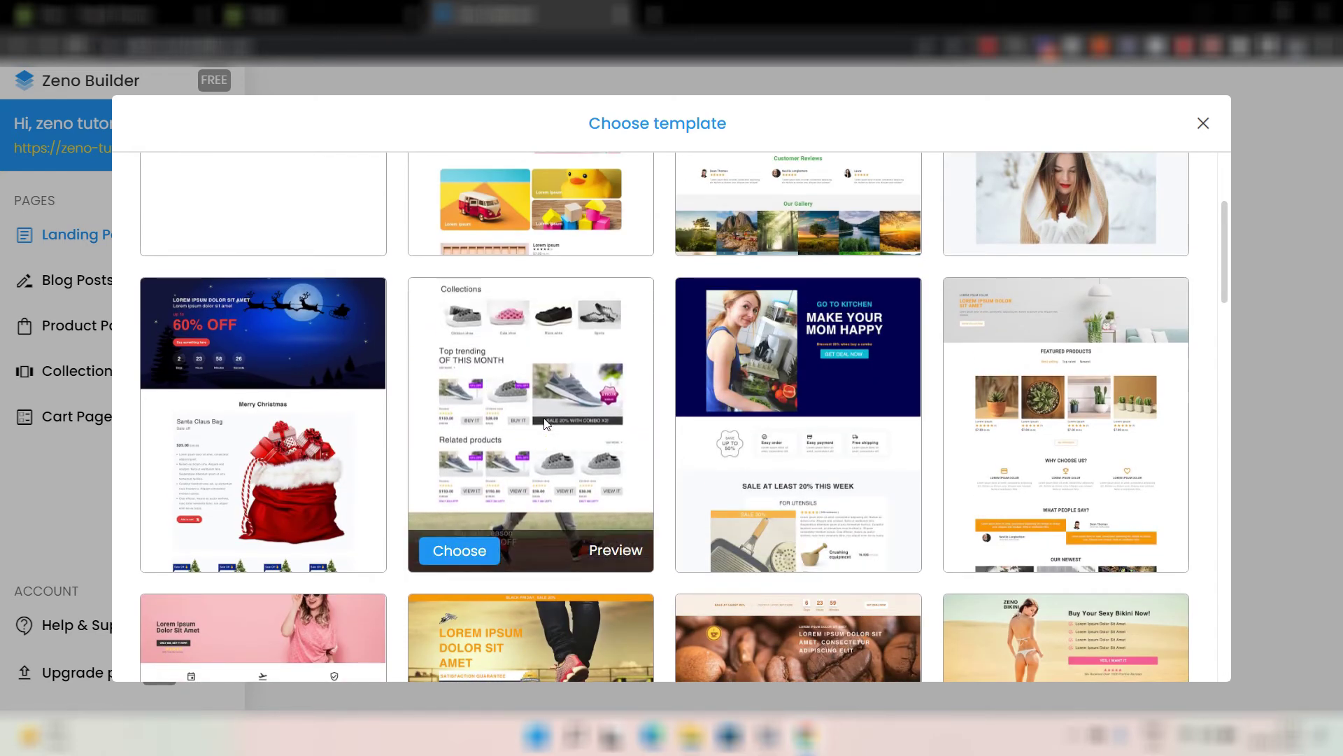
pyautogui.scroll(-7, 668, 470)
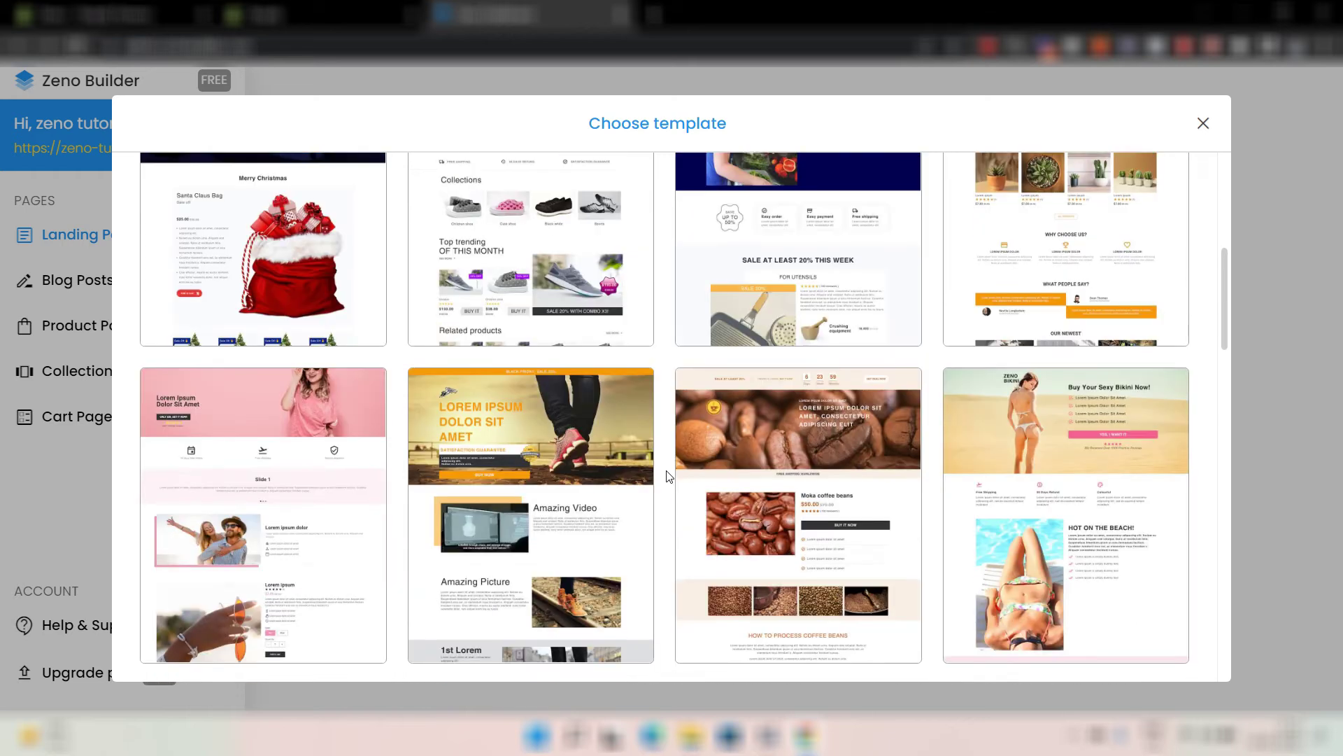
pyautogui.scroll(-3, 667, 472)
pyautogui.scroll(9, 532, 427)
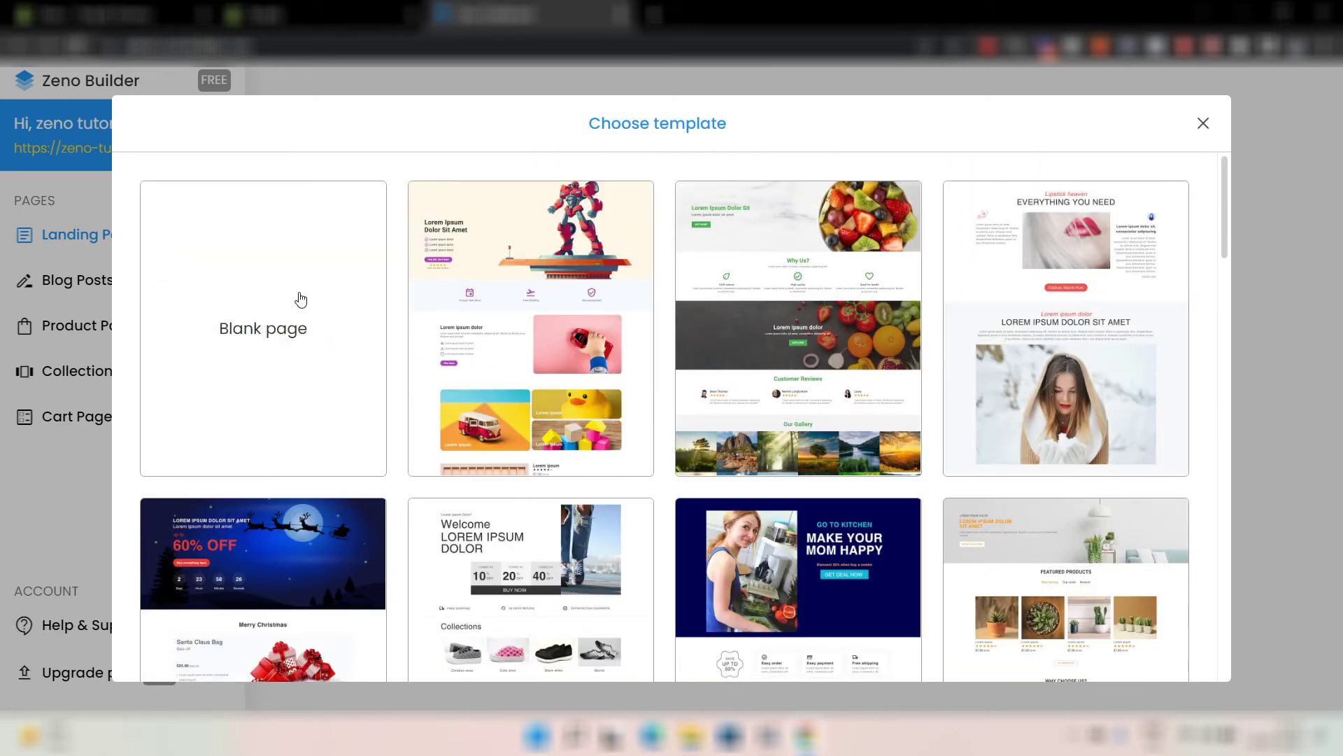
# Create a blank page named 'trial' with the theme header and footer kept on
pyautogui.click(269, 341)
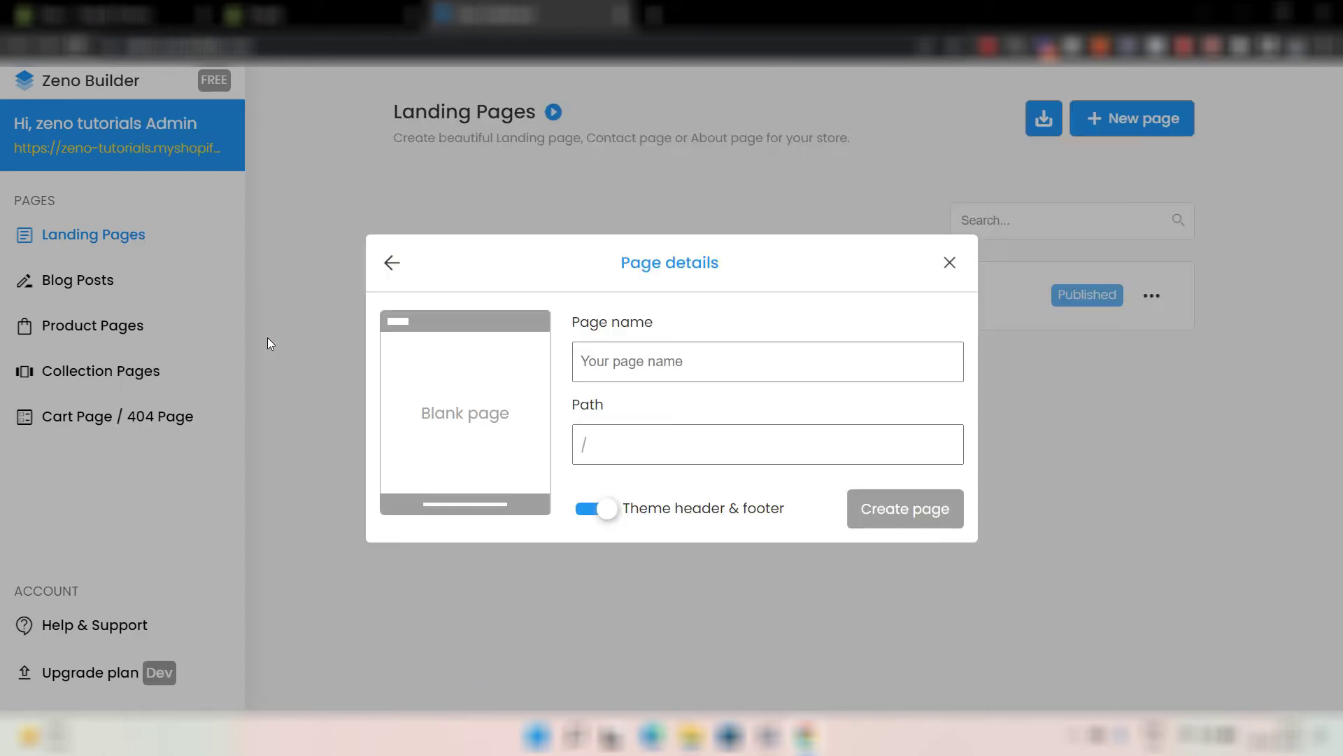
pyautogui.click(650, 365)
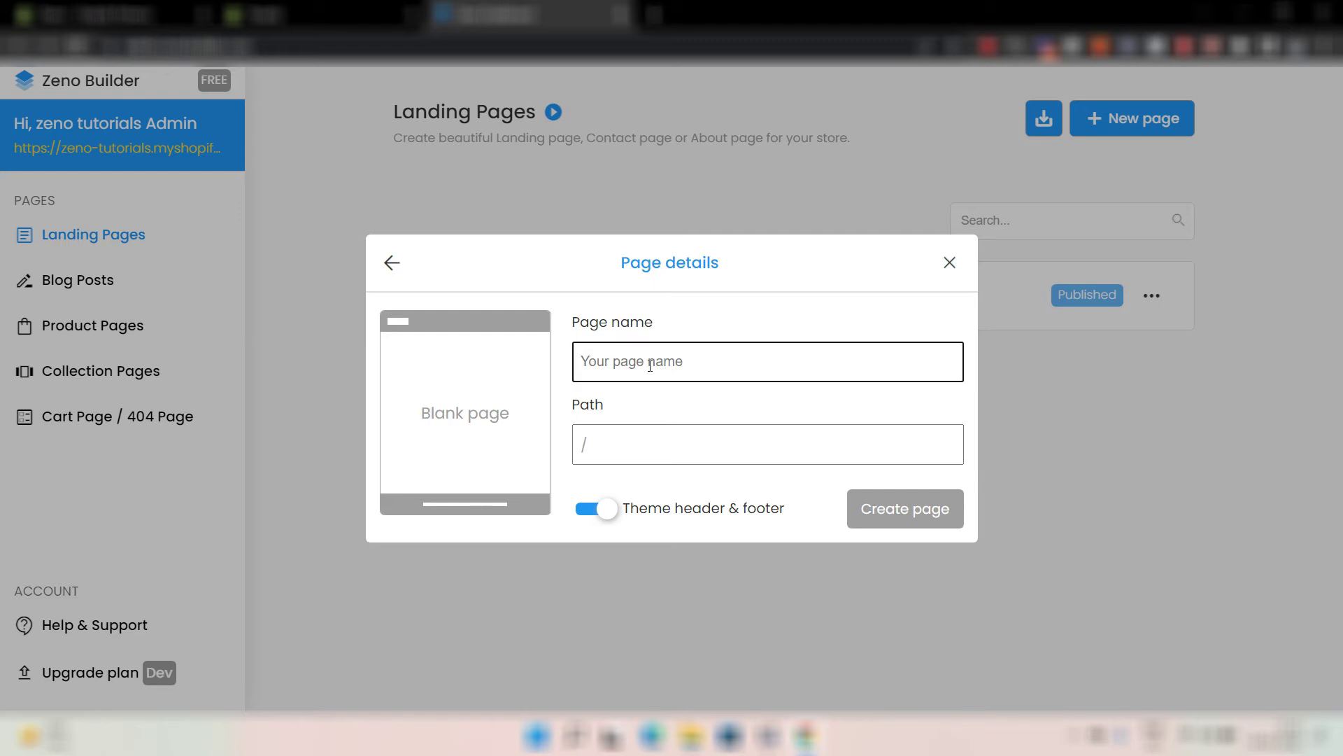
pyautogui.write('trial')
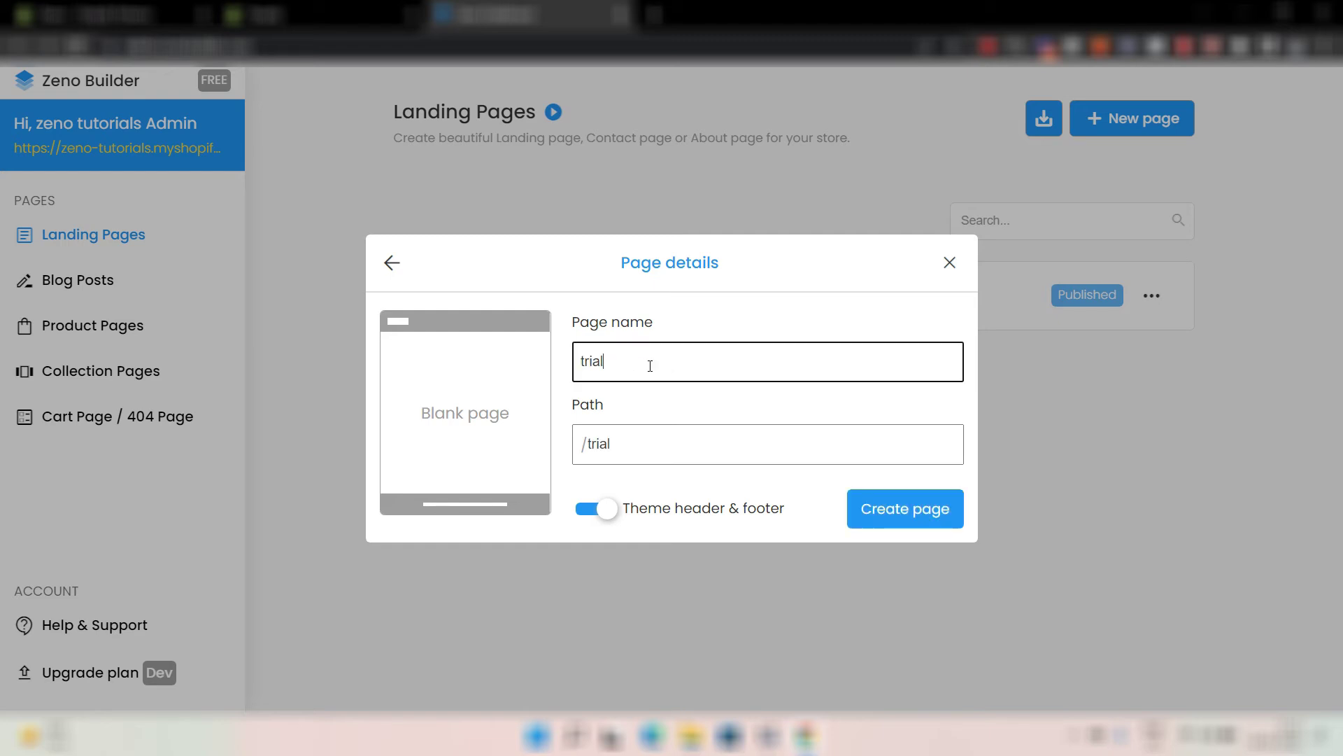
pyautogui.click(605, 516)
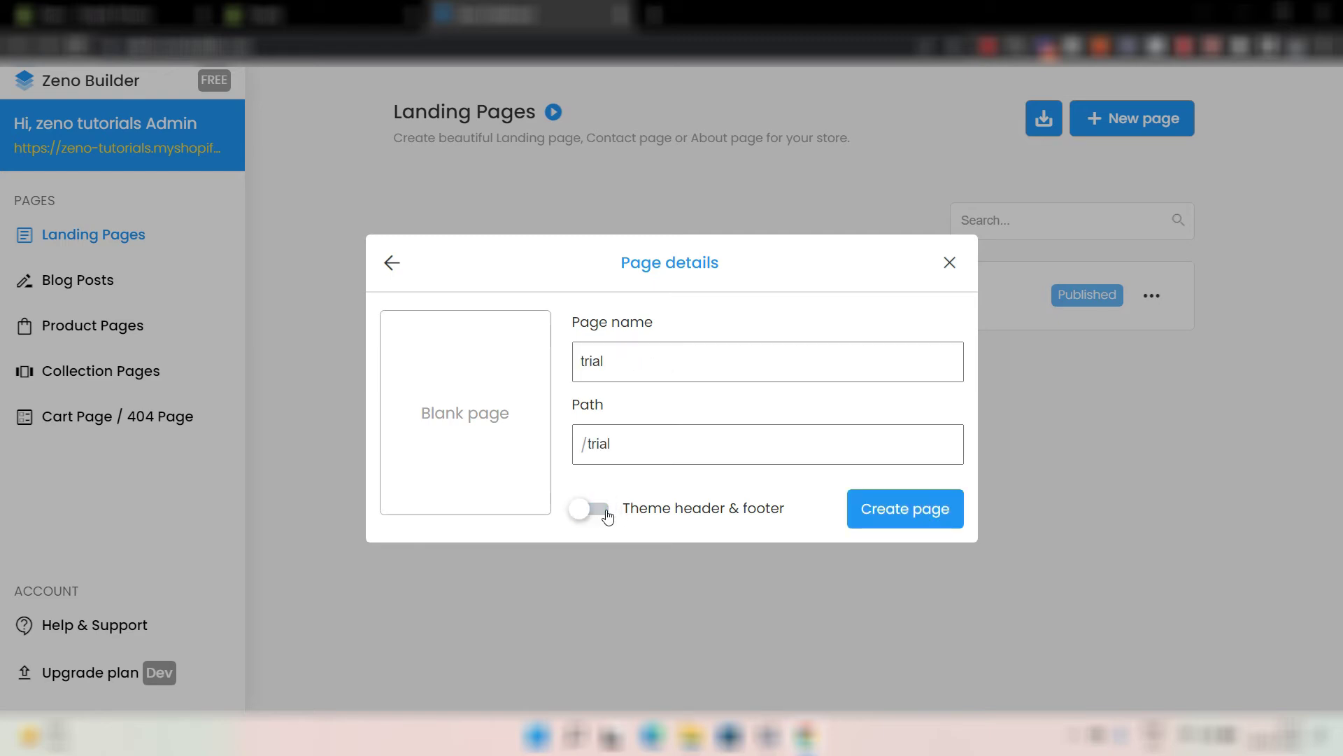
pyautogui.click(606, 516)
pyautogui.click(907, 509)
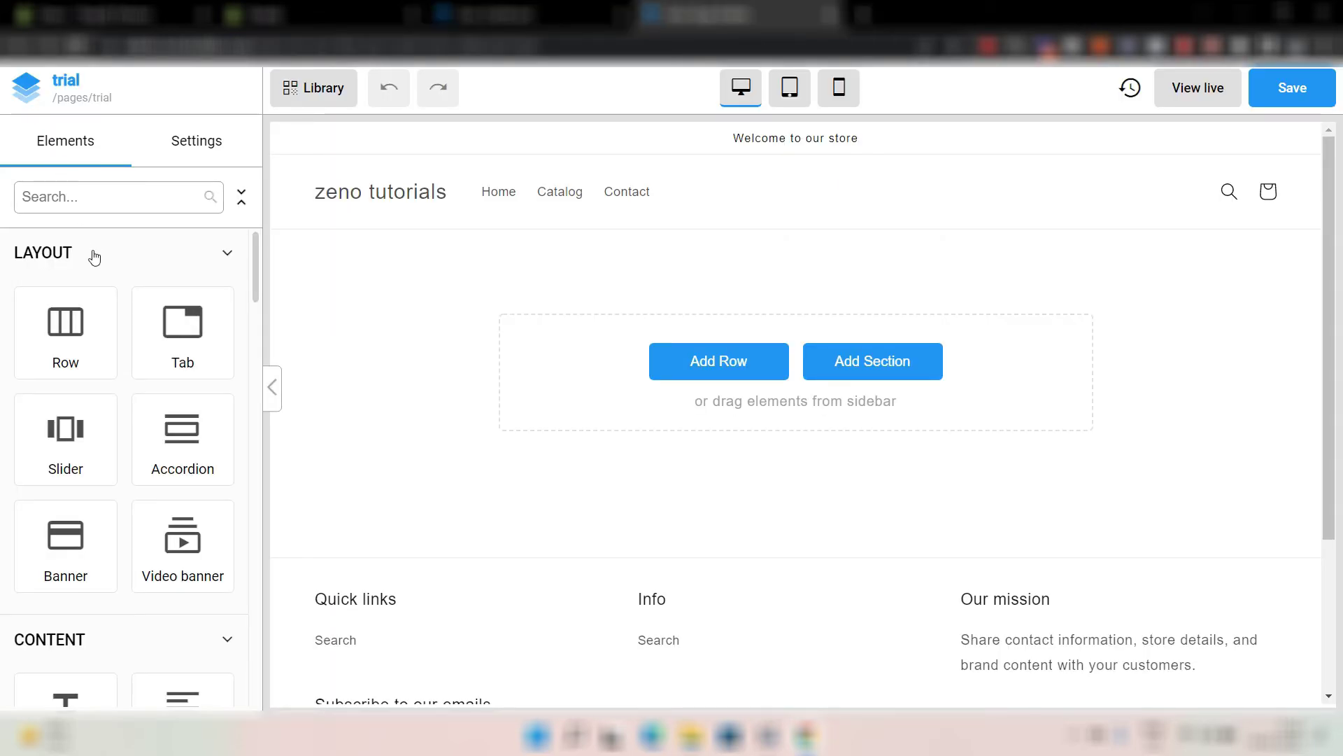
# Drag a Heading element from the CONTENT elements to the top of the trial page canvas
pyautogui.scroll(-1, 91, 255)
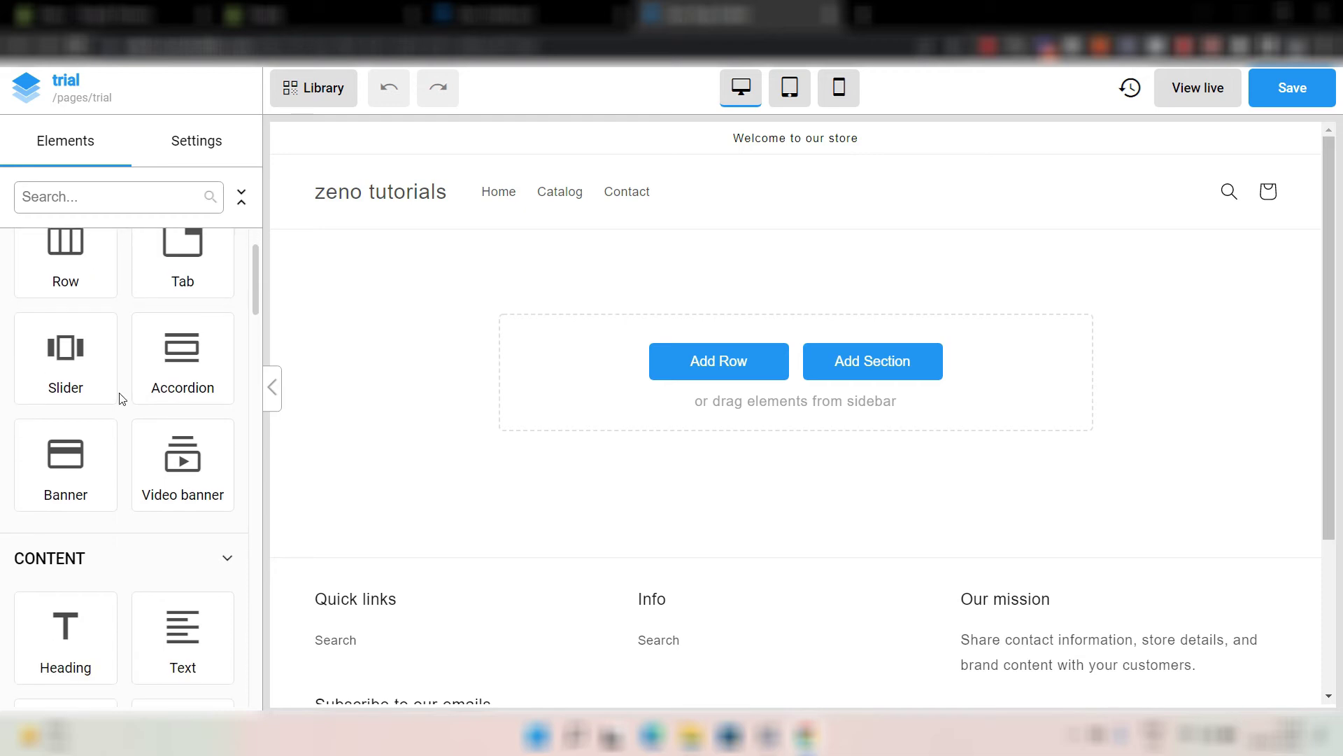
pyautogui.scroll(-2, 111, 428)
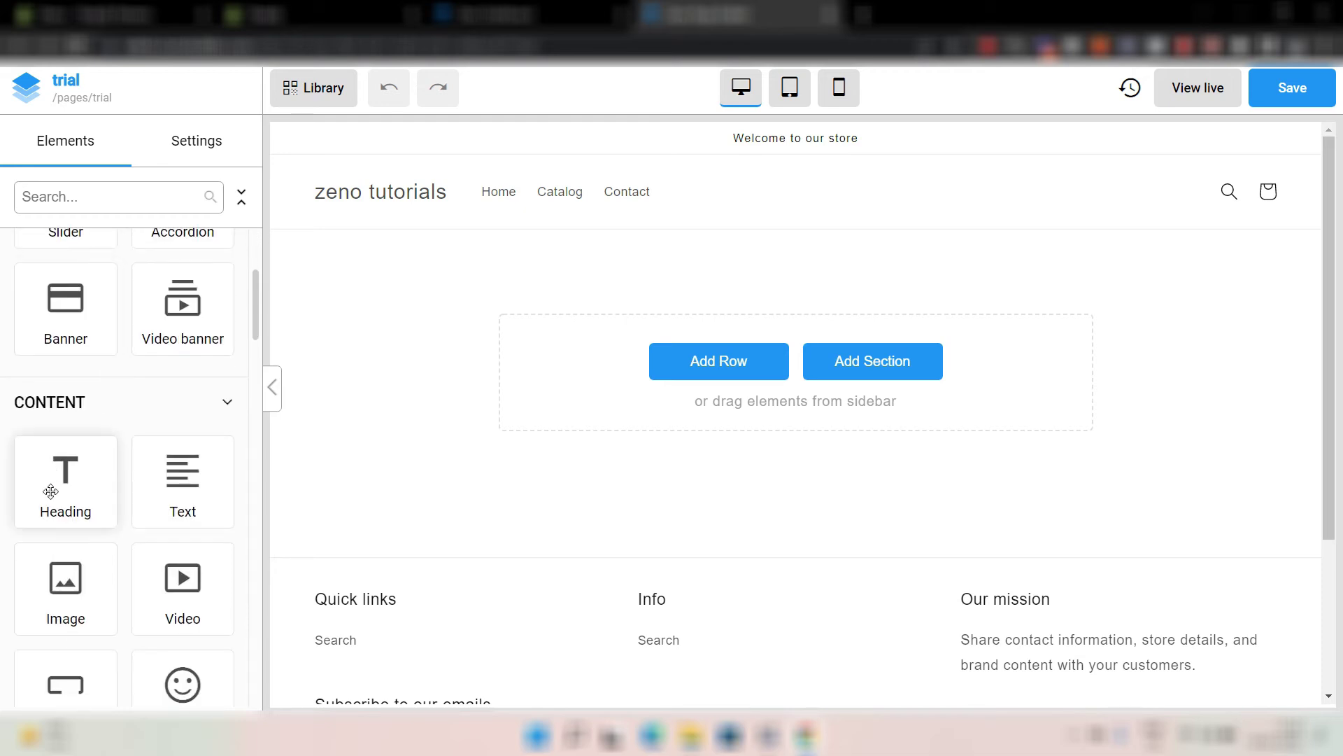
pyautogui.scroll(-3, 120, 429)
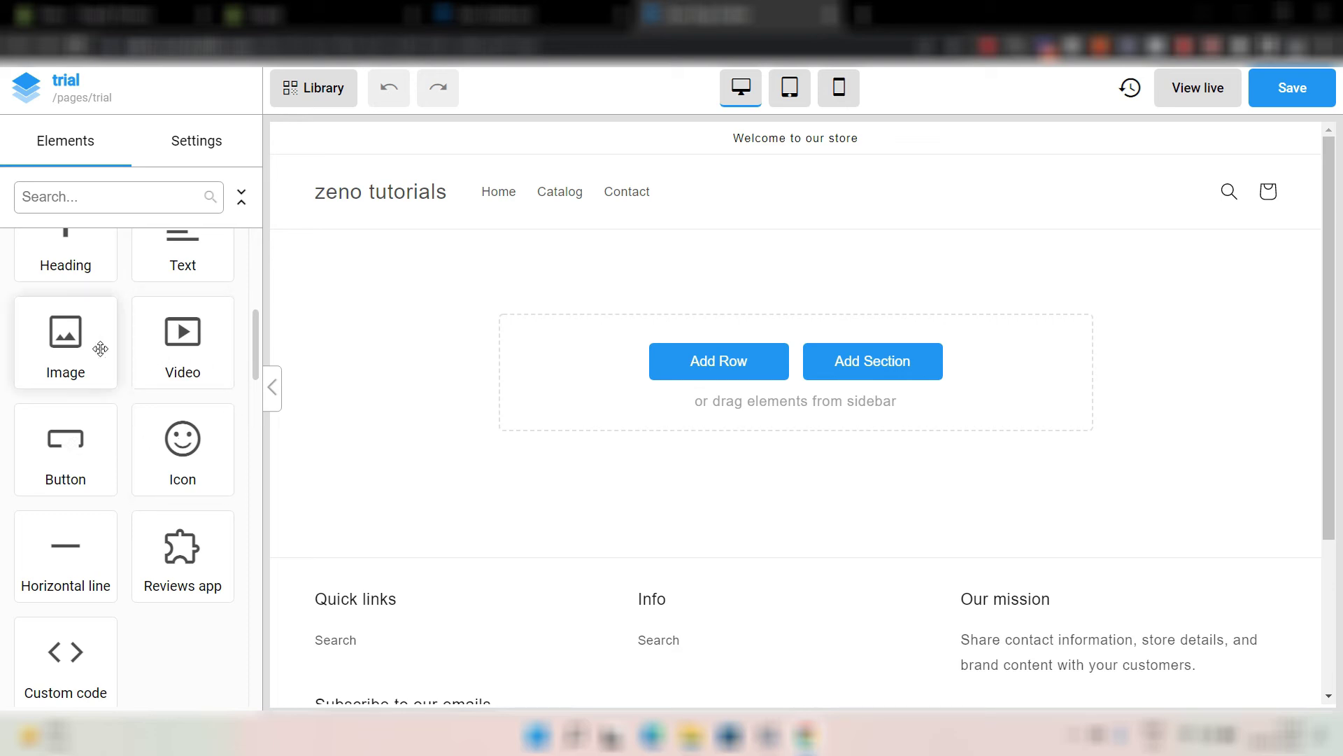
pyautogui.scroll(2, 84, 357)
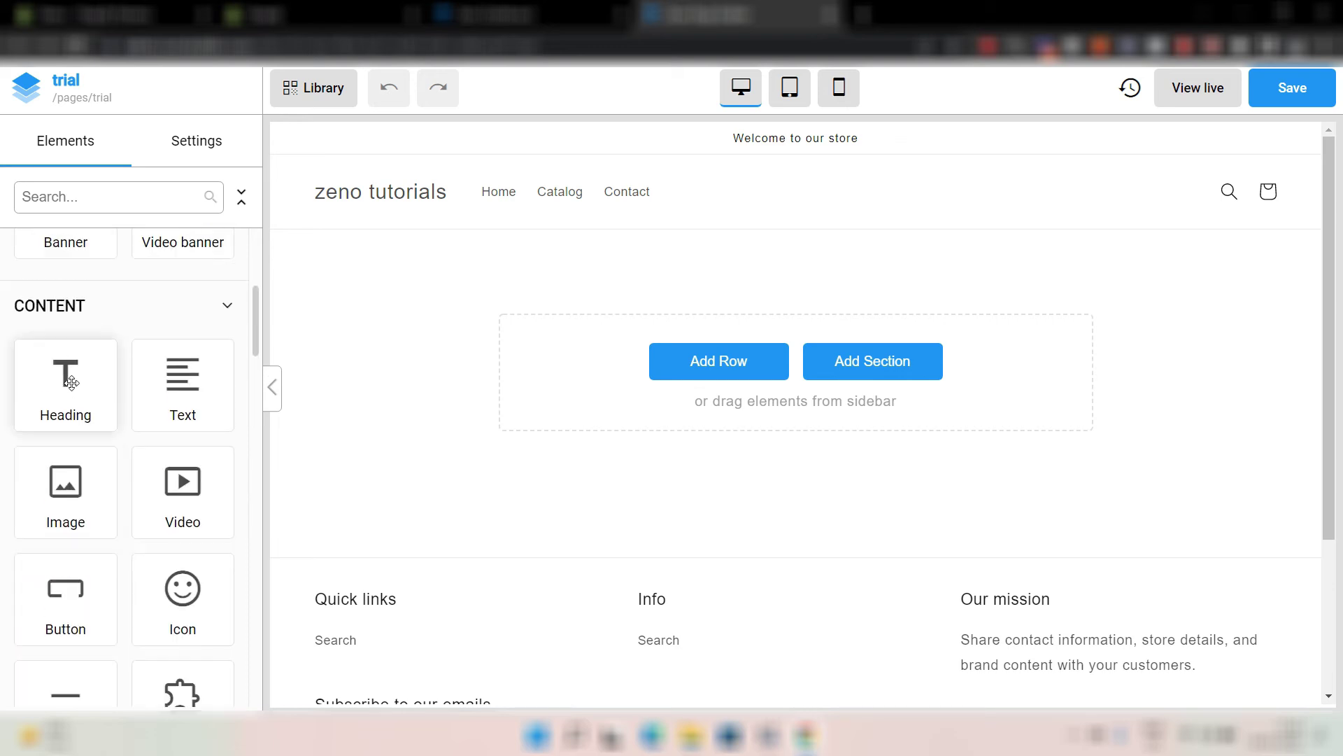
pyautogui.moveTo(70, 382); pyautogui.dragTo(434, 246)
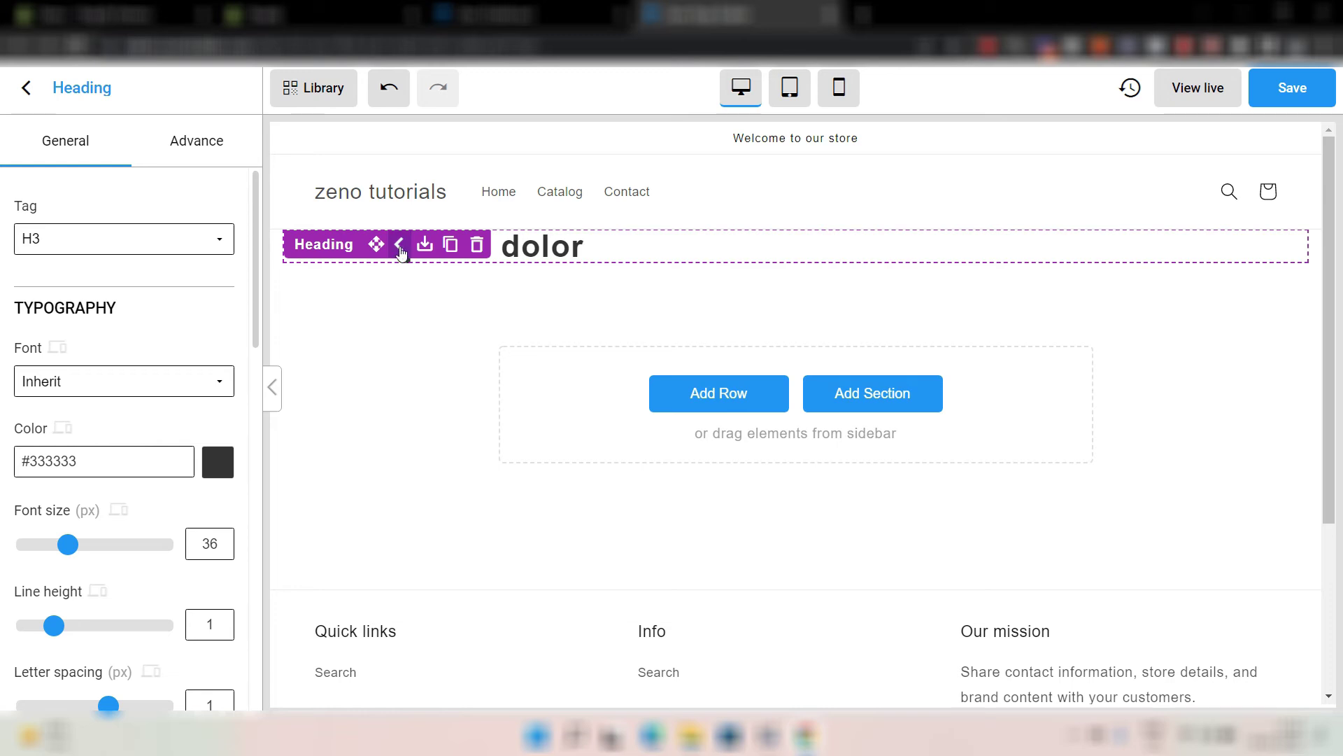
pyautogui.scroll(-2, 51, 384)
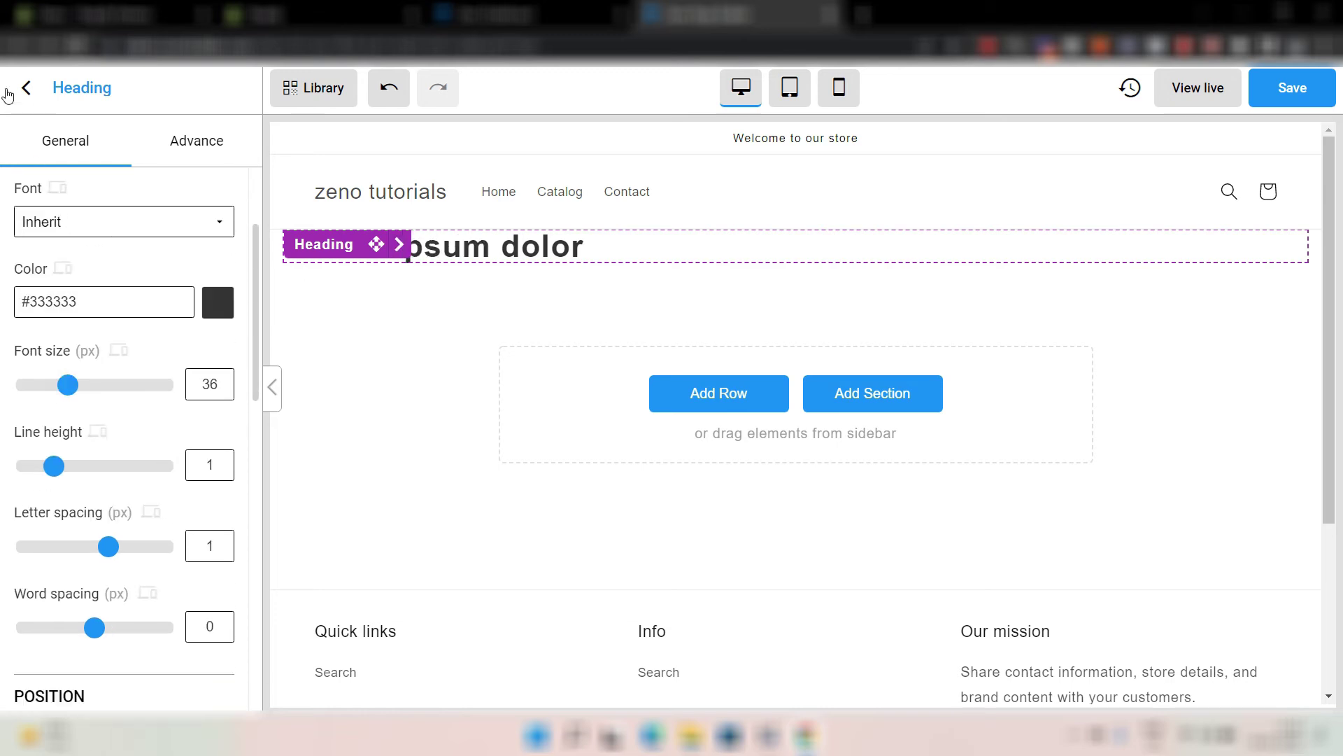
# Add a Video element below the Lorem ipsum dolor heading
pyautogui.click(9, 93)
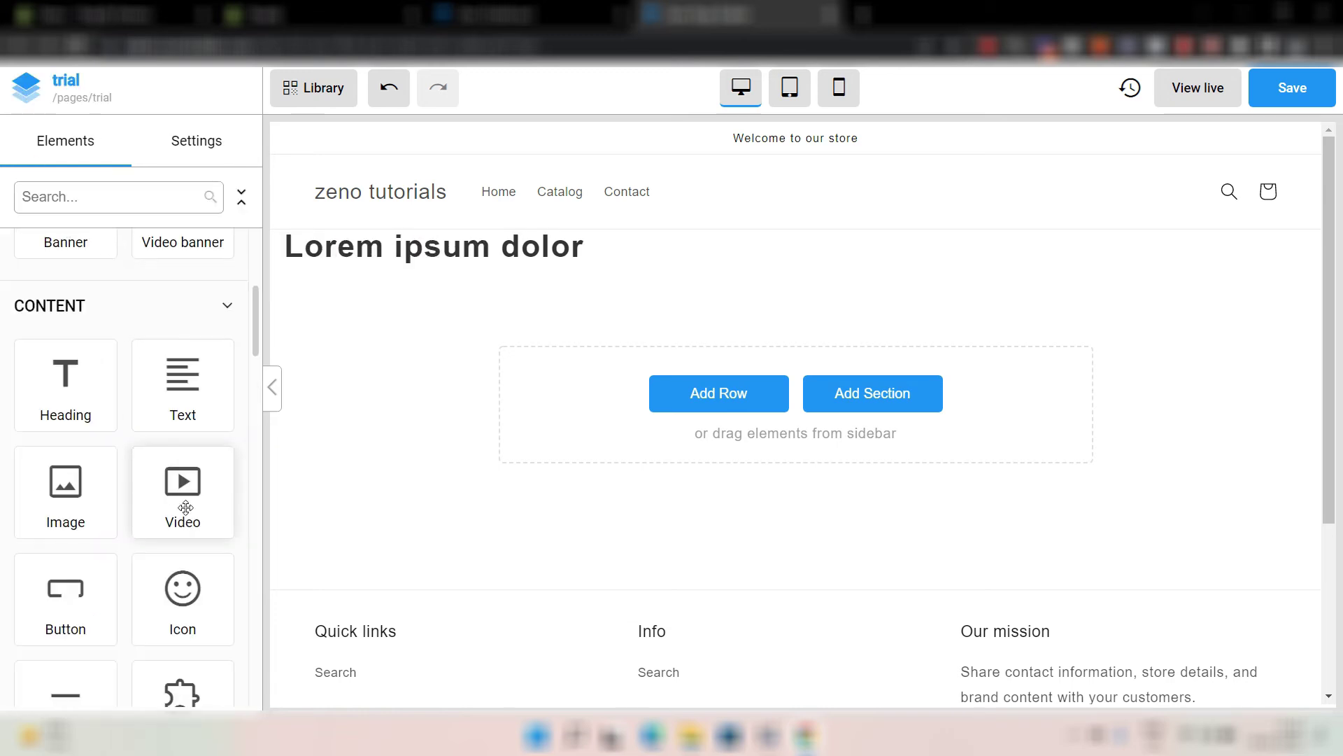
pyautogui.moveTo(191, 507); pyautogui.dragTo(393, 446)
pyautogui.moveTo(437, 319); pyautogui.dragTo(440, 325)
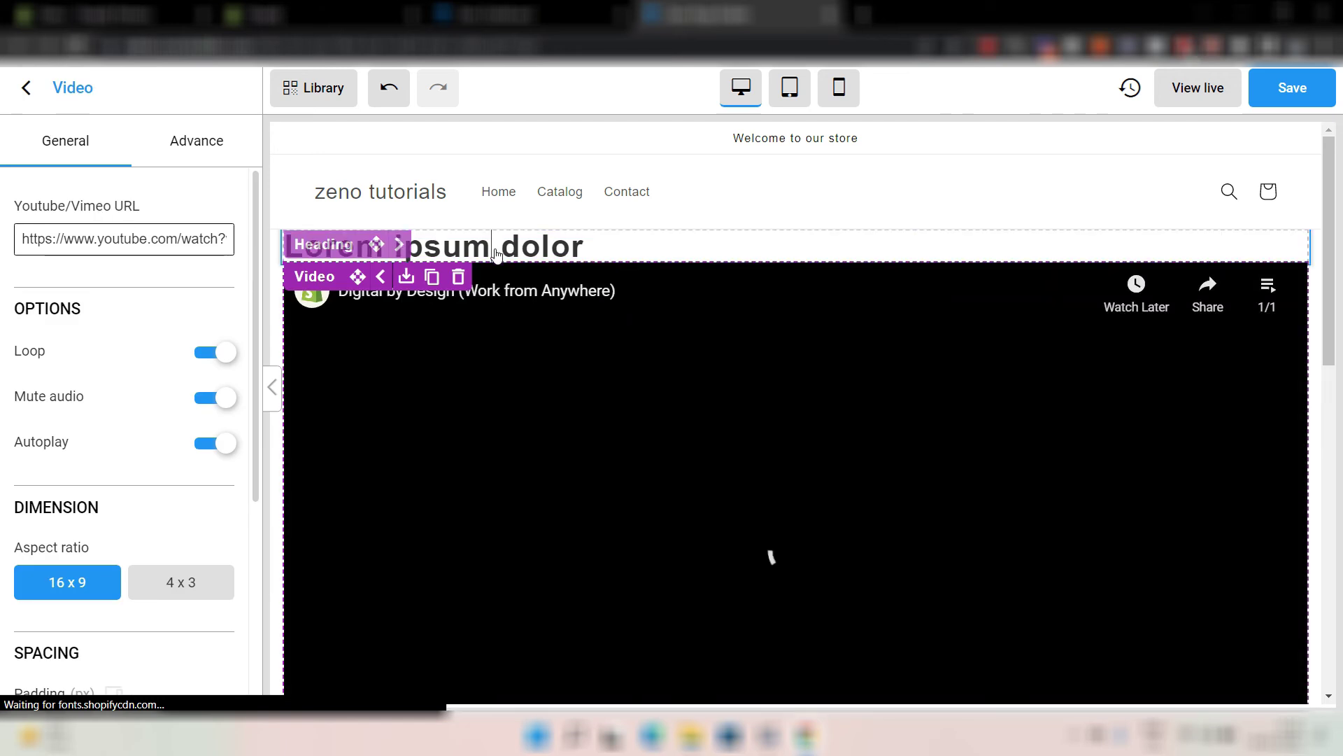
pyautogui.click(495, 252)
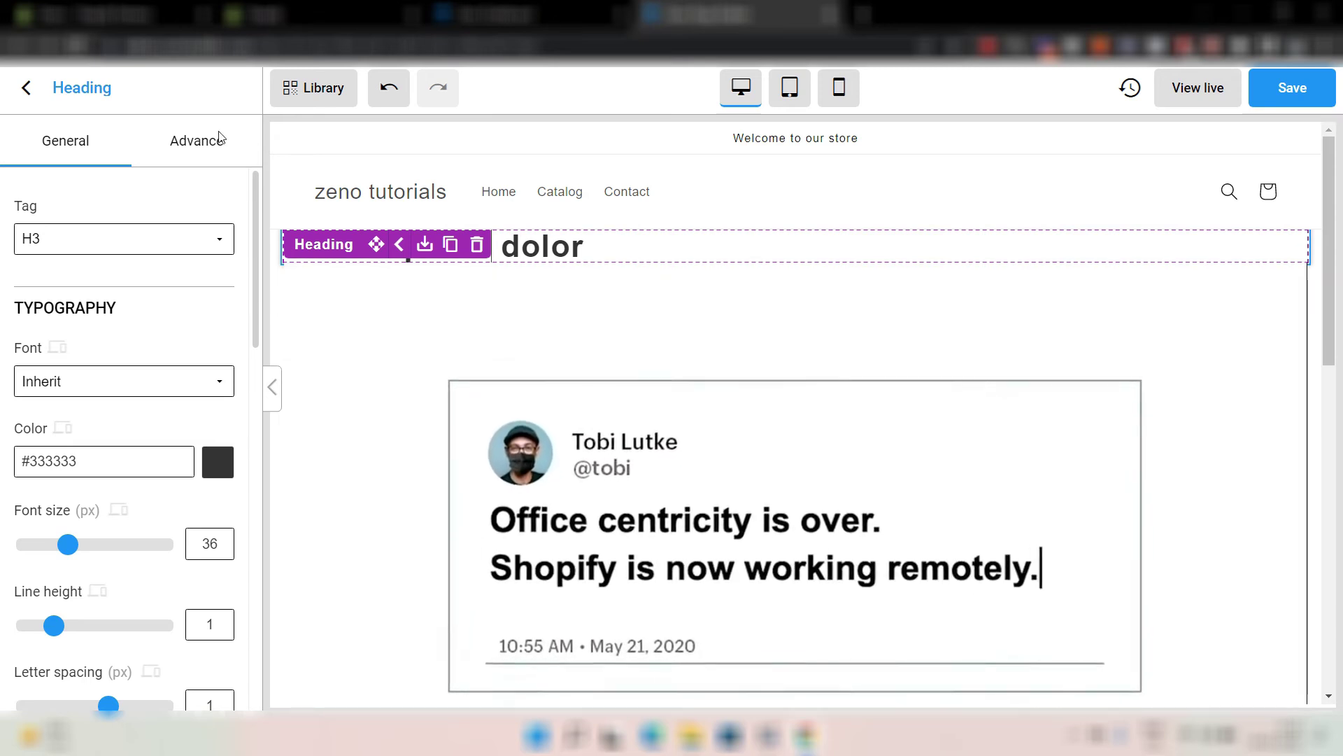
# Set the embedded video's aspect ratio to 4 x 3
pyautogui.scroll(-2, 98, 435)
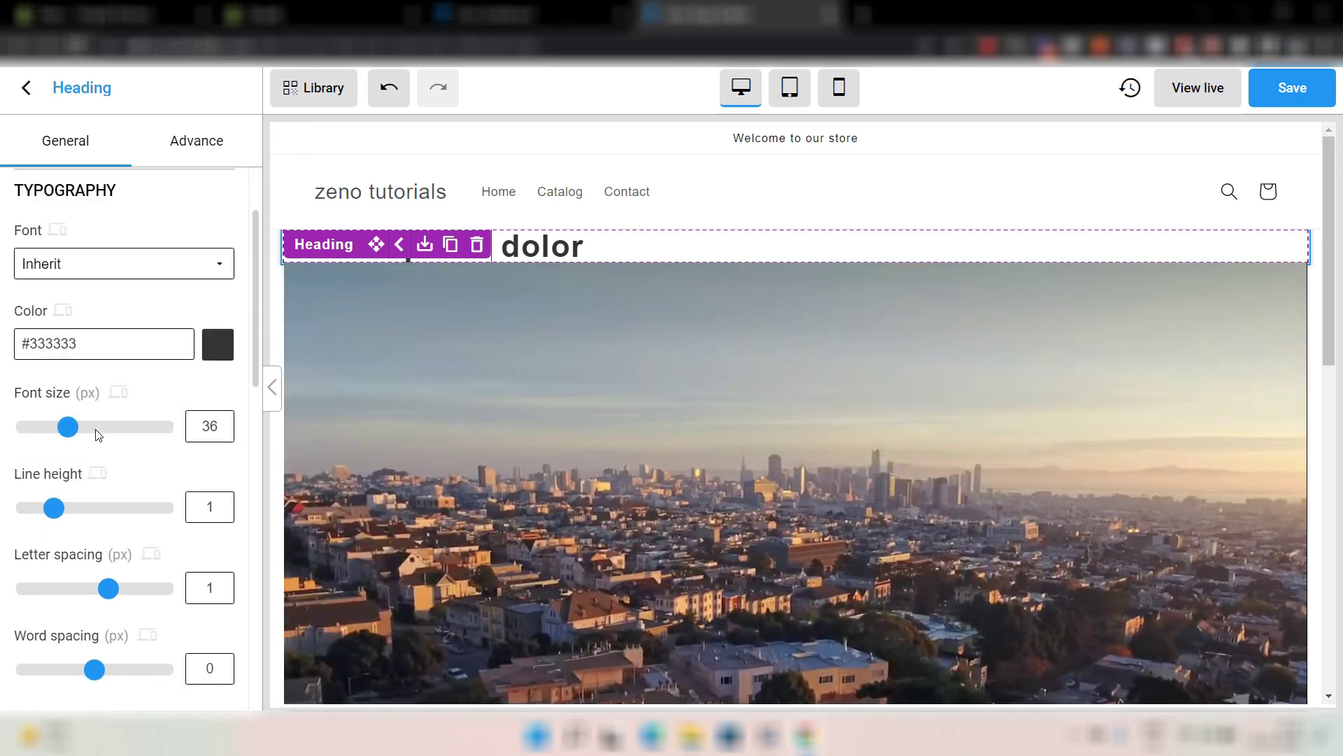
pyautogui.scroll(-10, 99, 435)
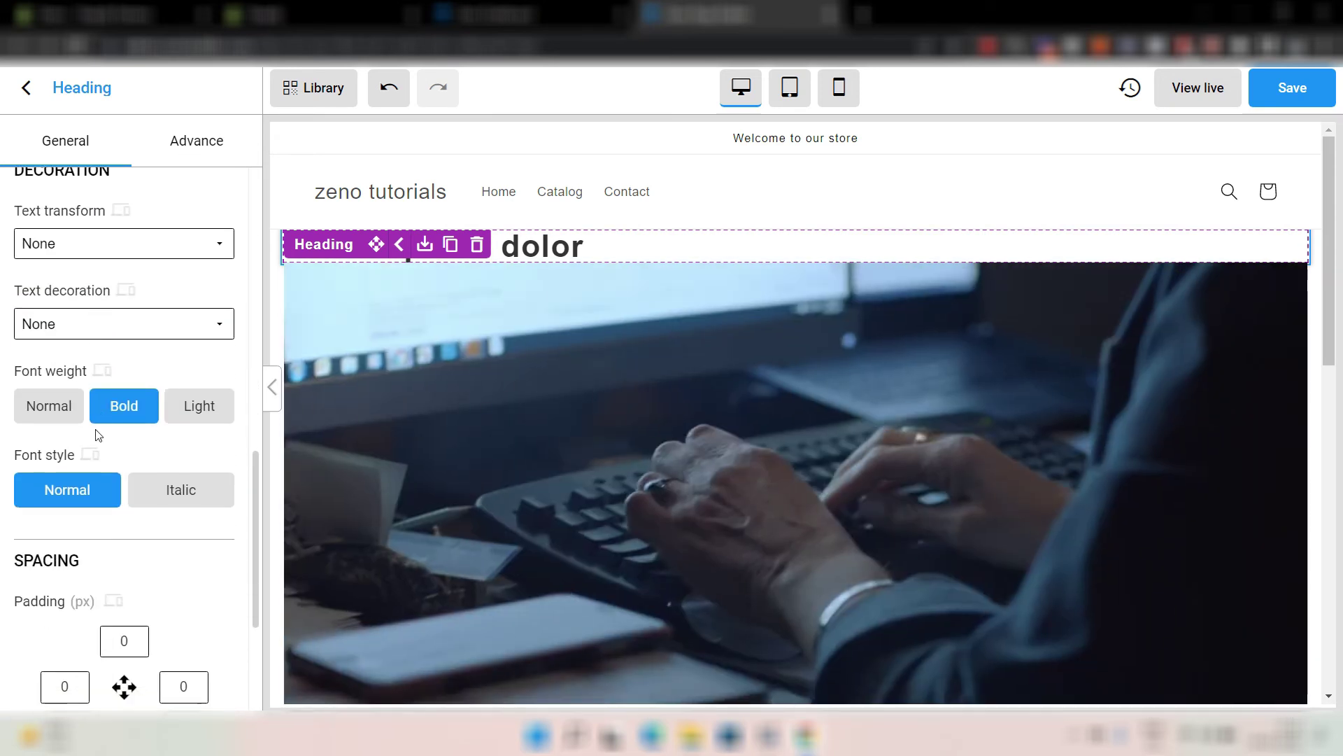
pyautogui.scroll(-1, 96, 430)
pyautogui.scroll(3, 96, 433)
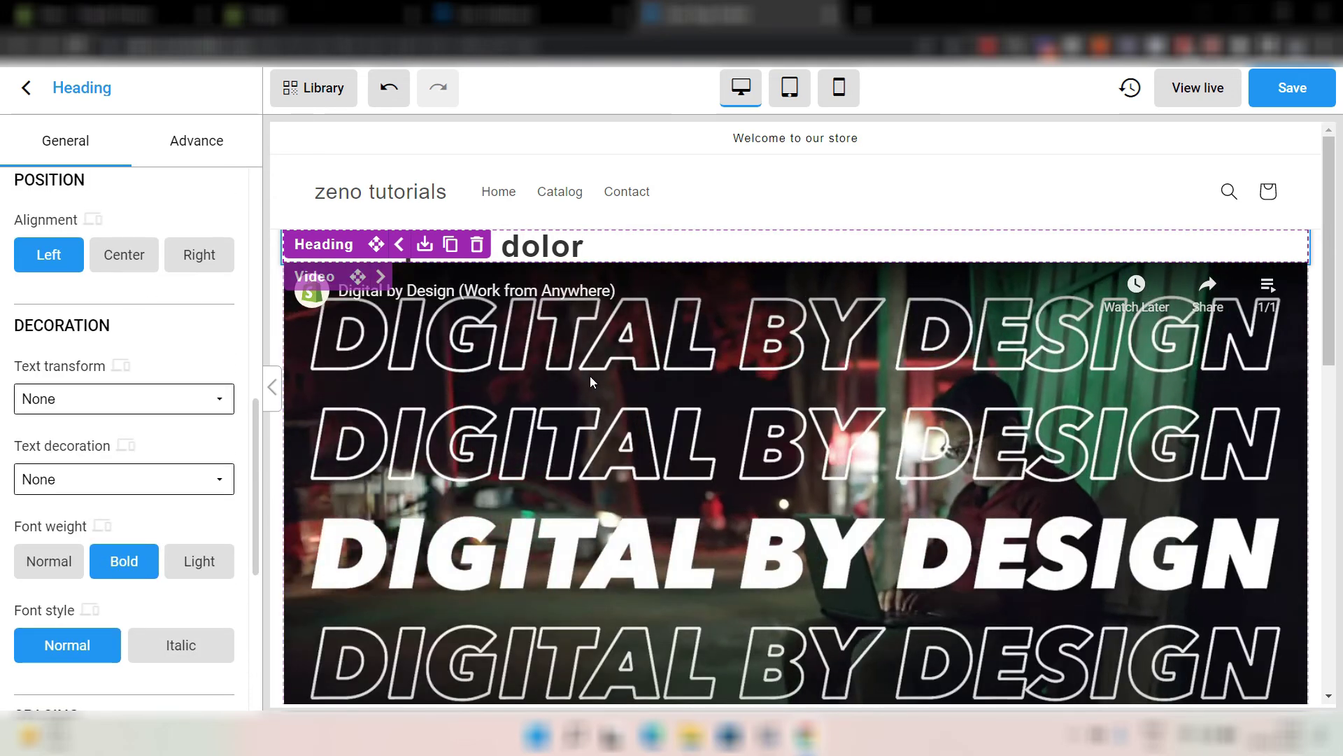
pyautogui.click(590, 376)
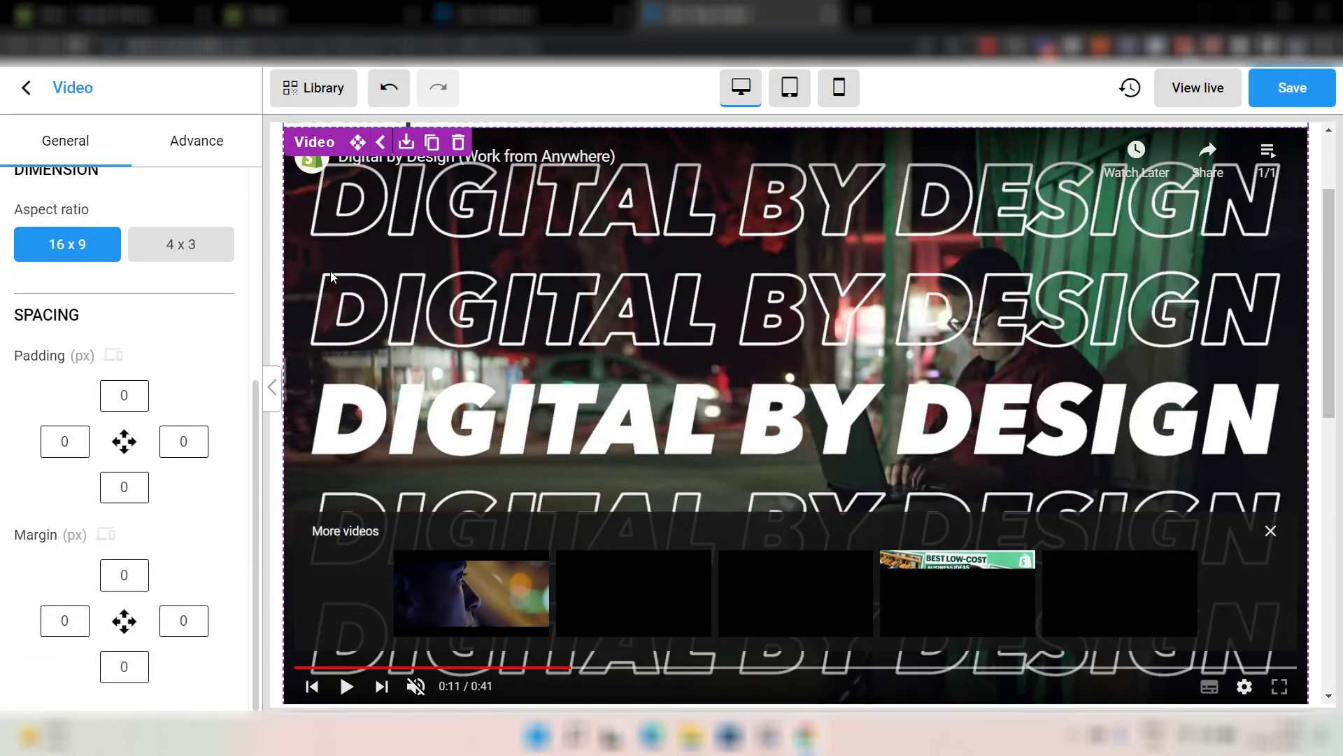
pyautogui.scroll(4, 126, 280)
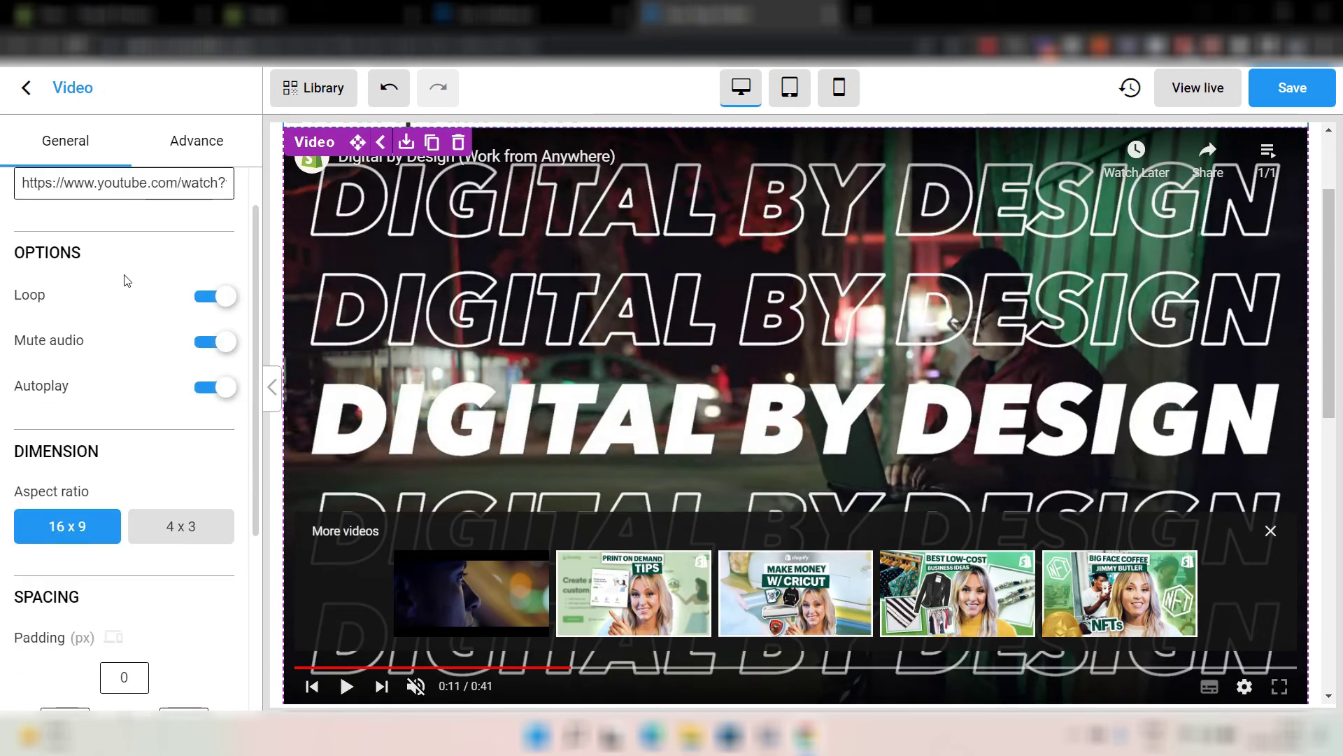
pyautogui.click(182, 534)
pyautogui.scroll(1, 182, 536)
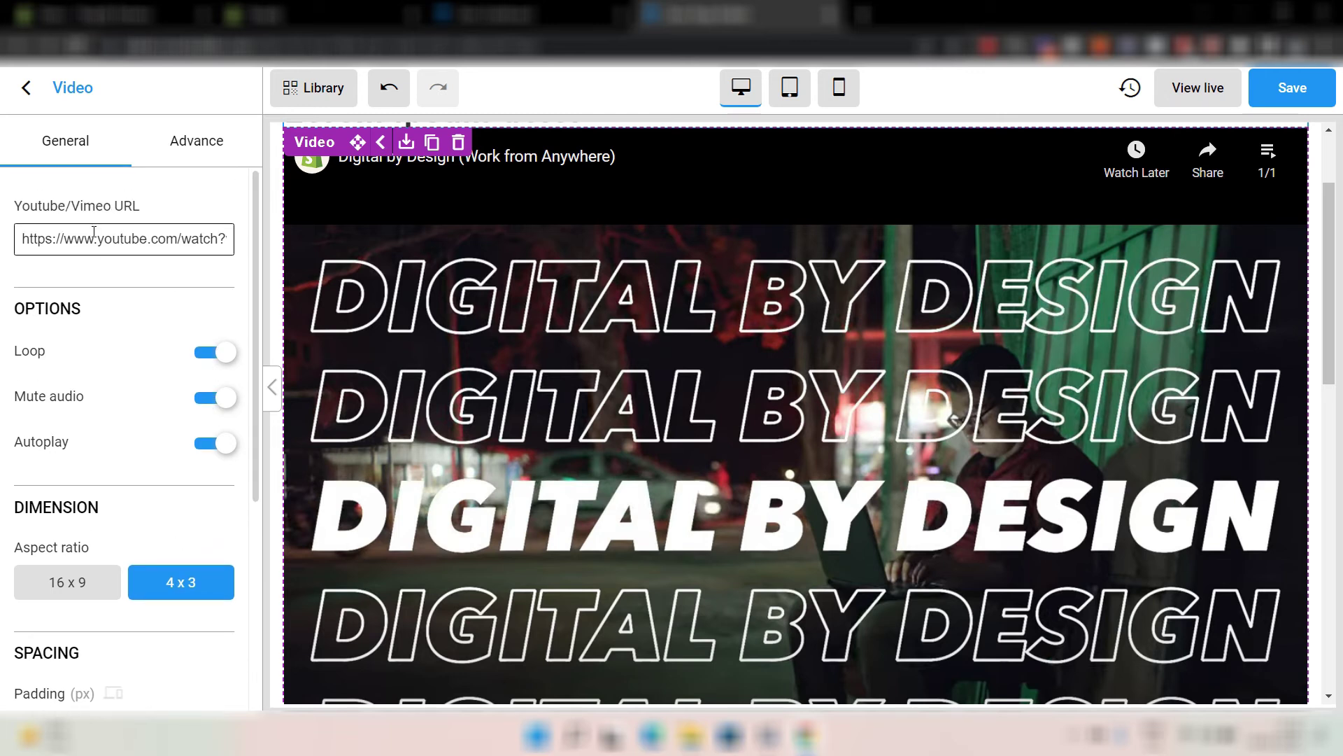
pyautogui.click(458, 143)
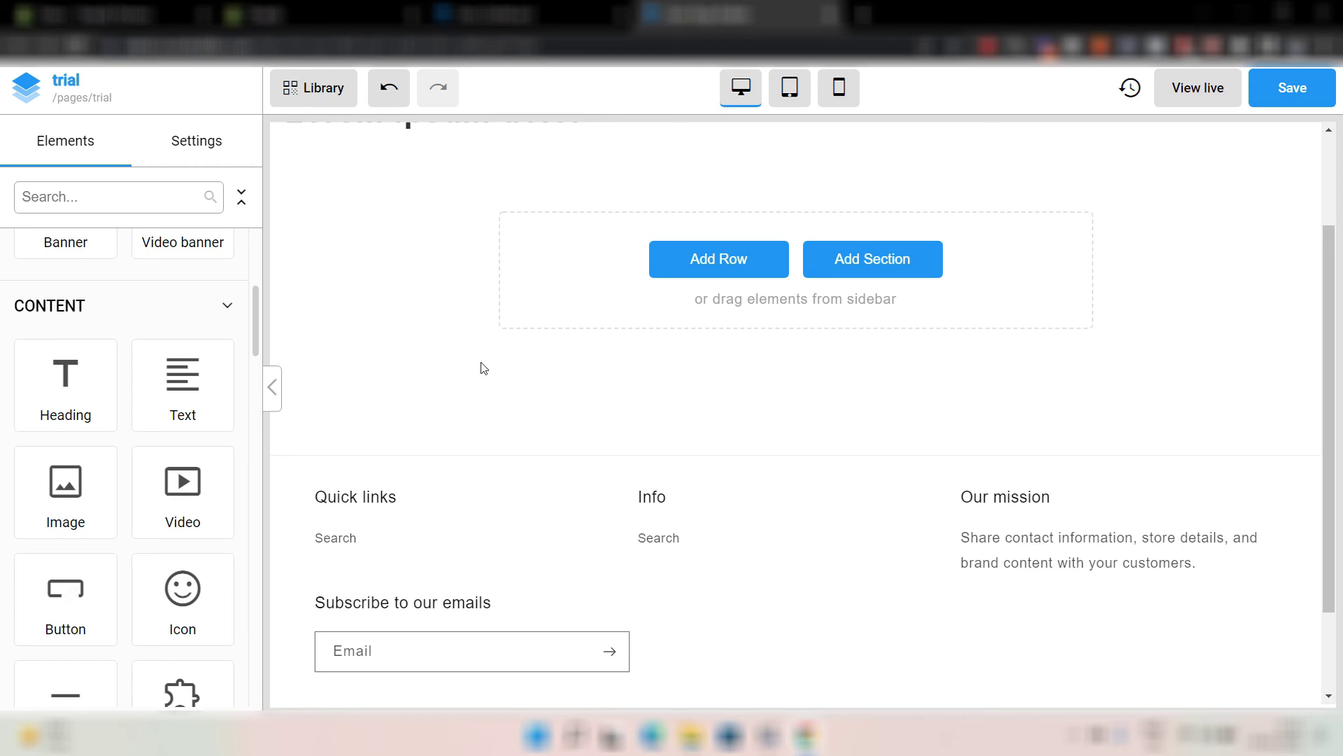
pyautogui.scroll(2, 363, 396)
pyautogui.scroll(-10, 145, 457)
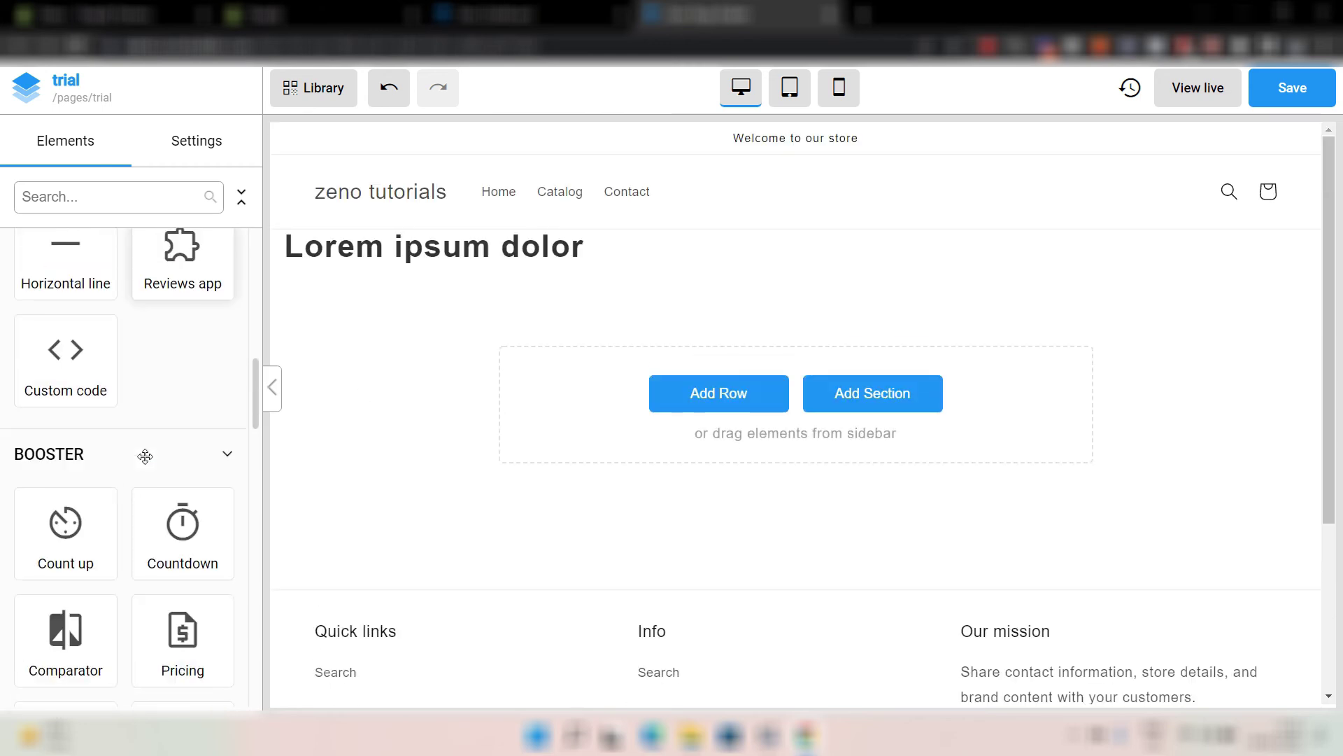
pyautogui.scroll(-15, 147, 432)
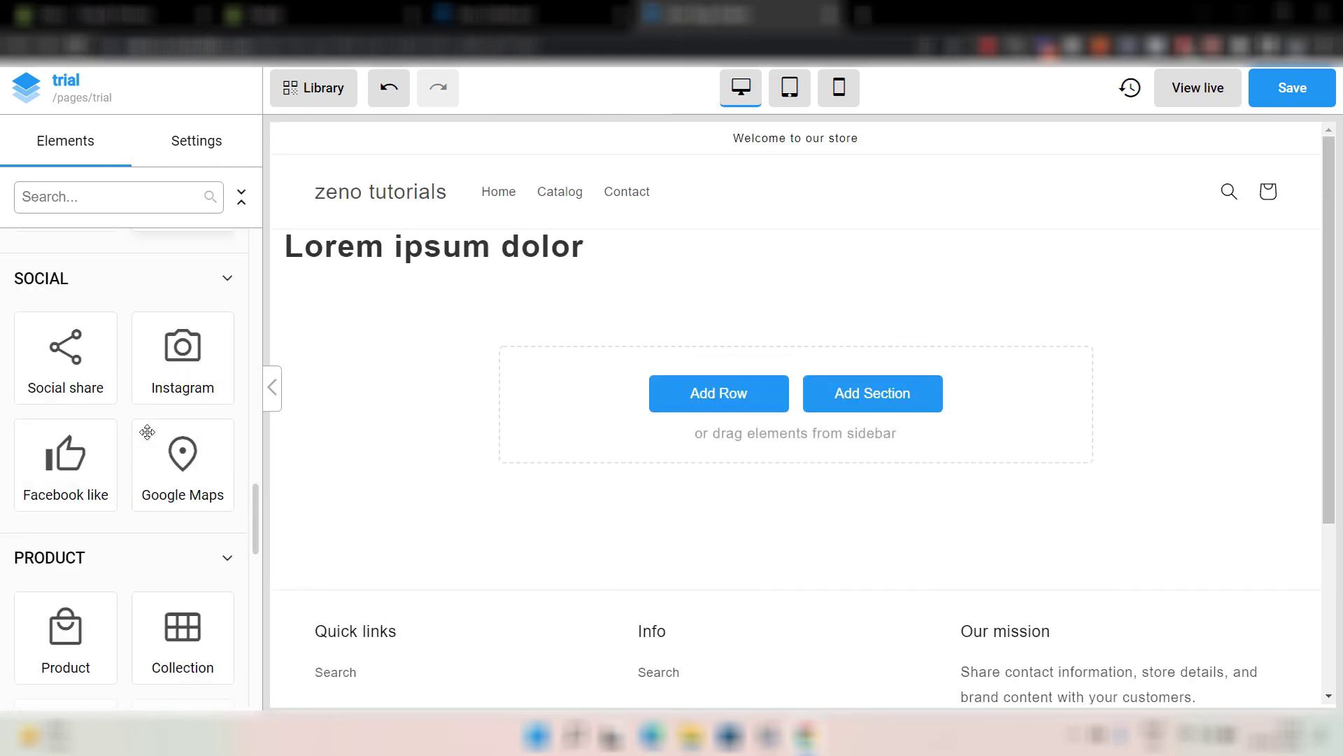
pyautogui.scroll(10, 147, 431)
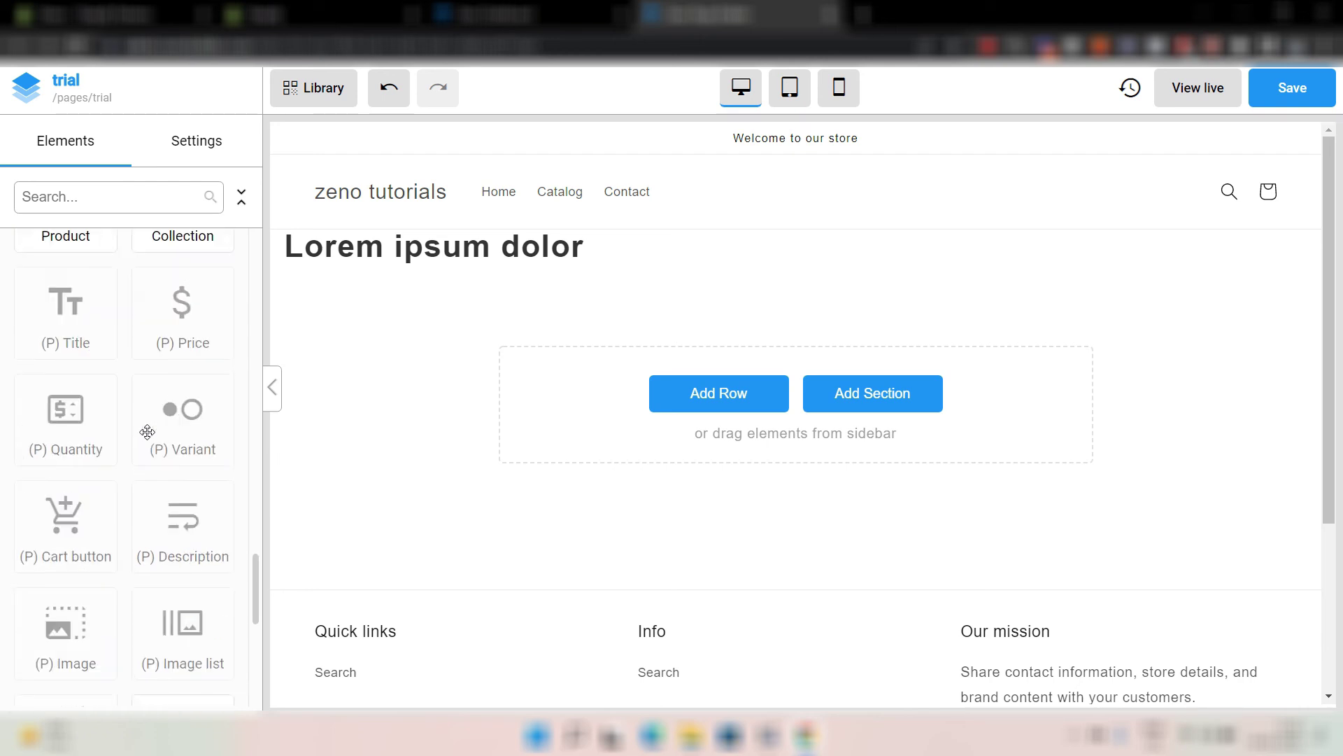
pyautogui.scroll(2, 147, 432)
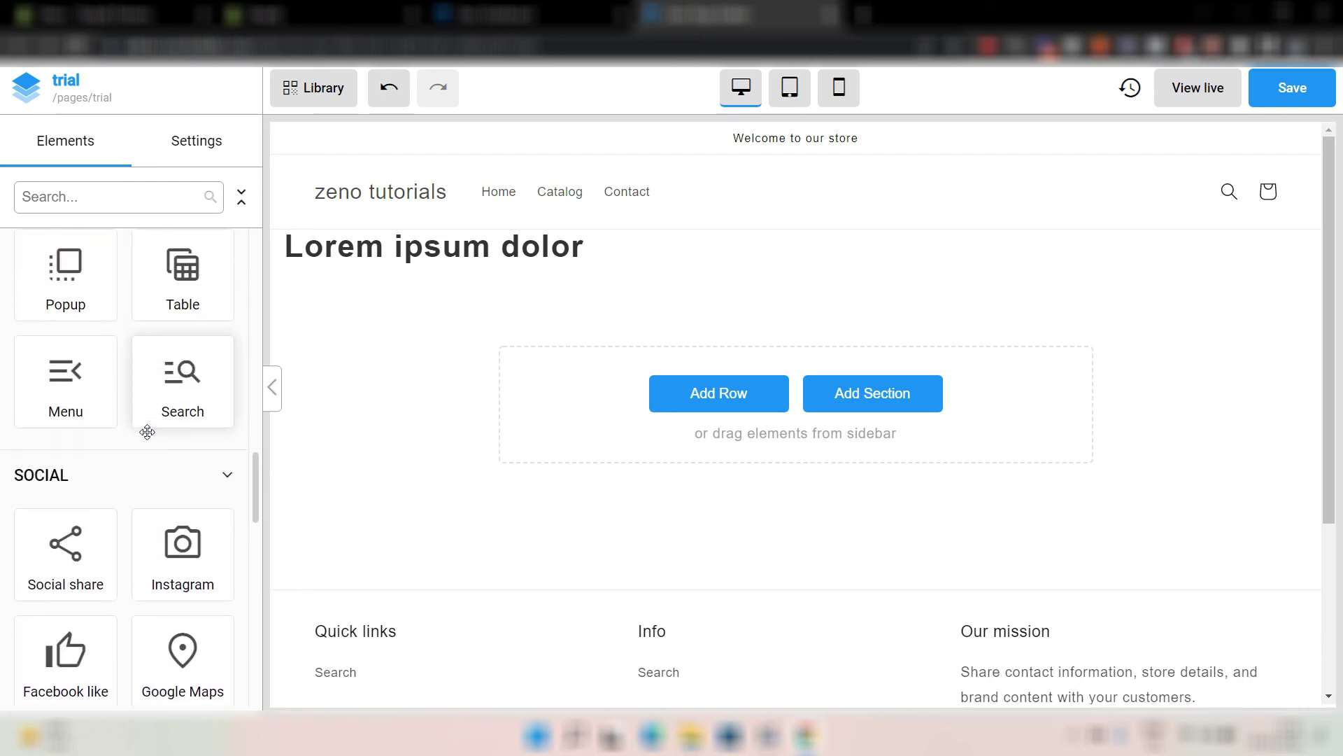
pyautogui.scroll(15, 148, 434)
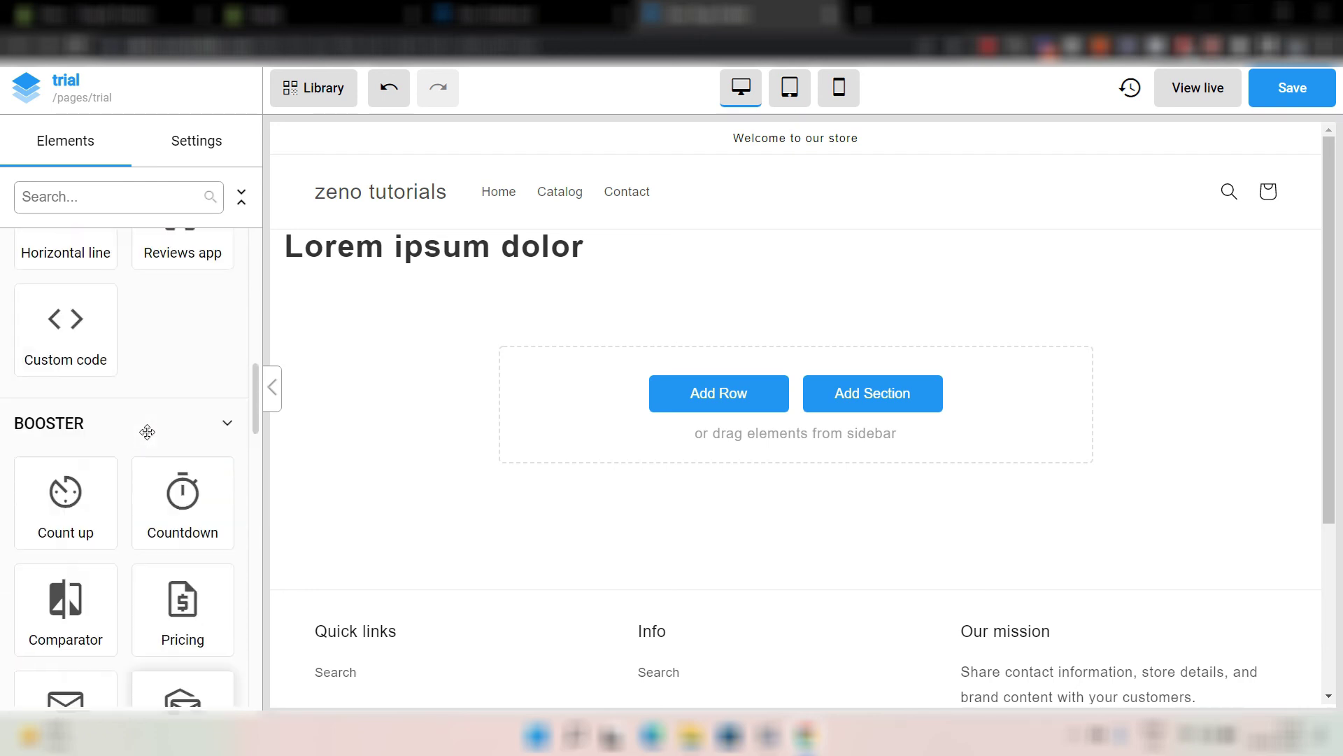
pyautogui.scroll(8, 147, 432)
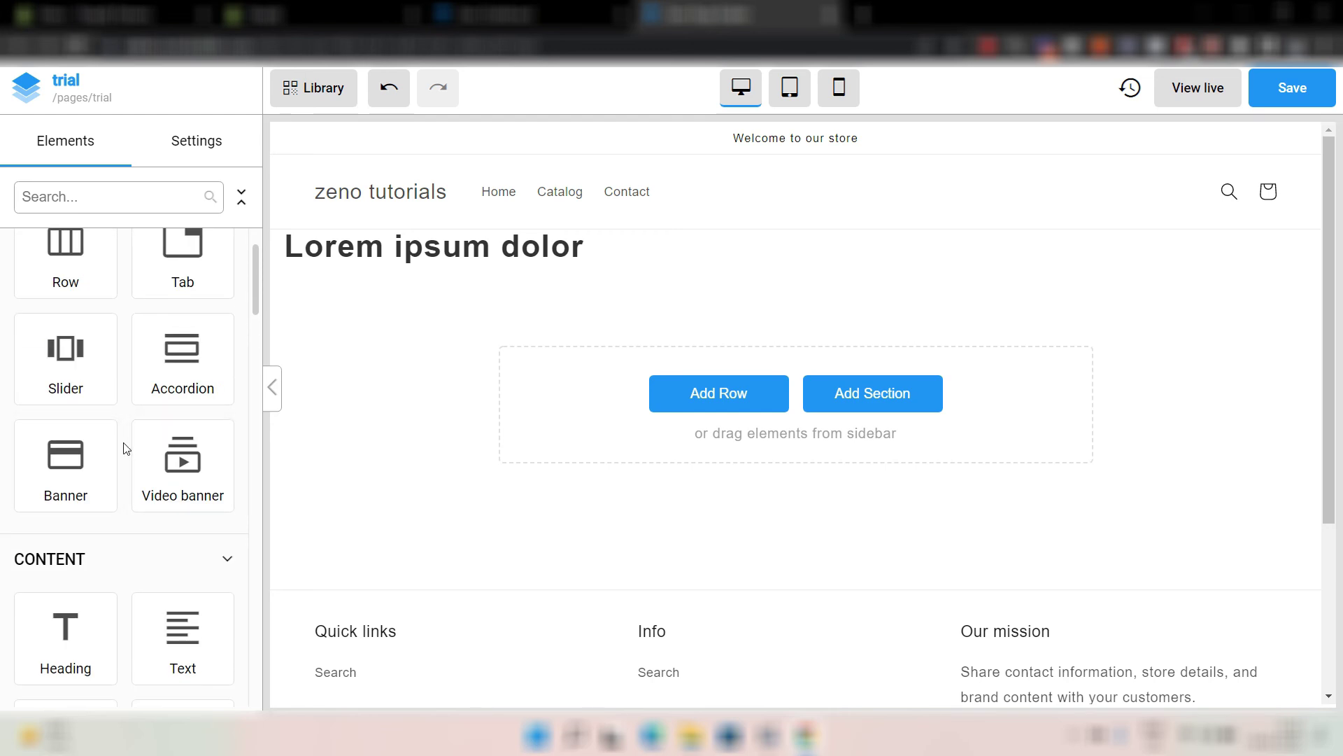
pyautogui.scroll(1, 126, 434)
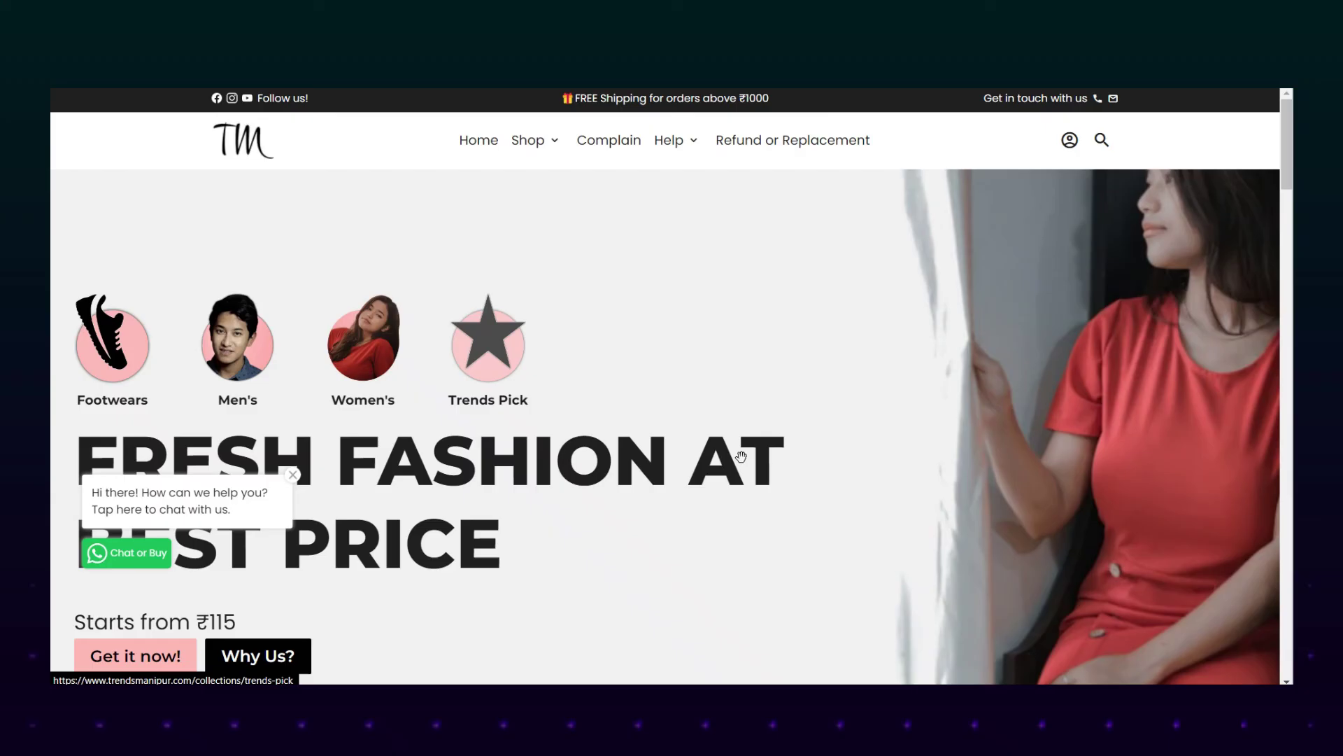
# Scroll the storefront home page to the Shop by Price and Footwear Collection sections
pyautogui.scroll(-7, 741, 455)
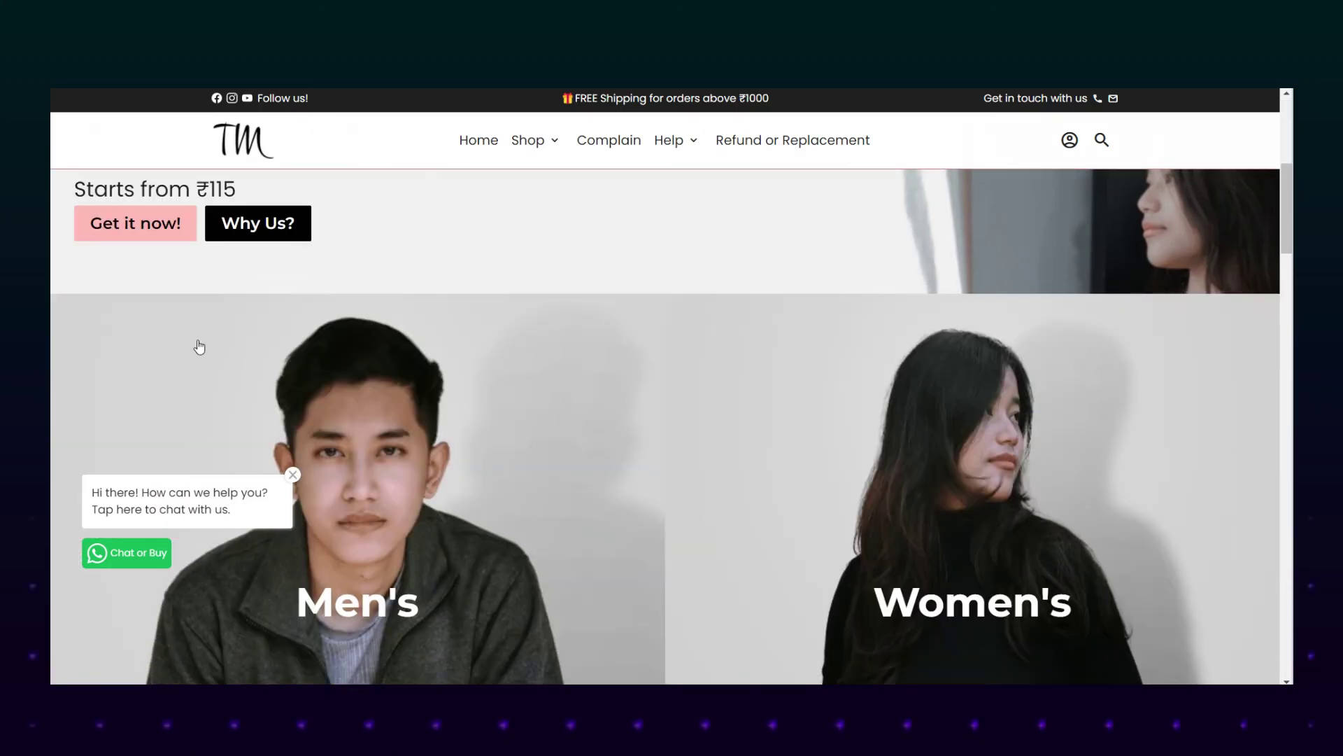
pyautogui.scroll(-15, 740, 422)
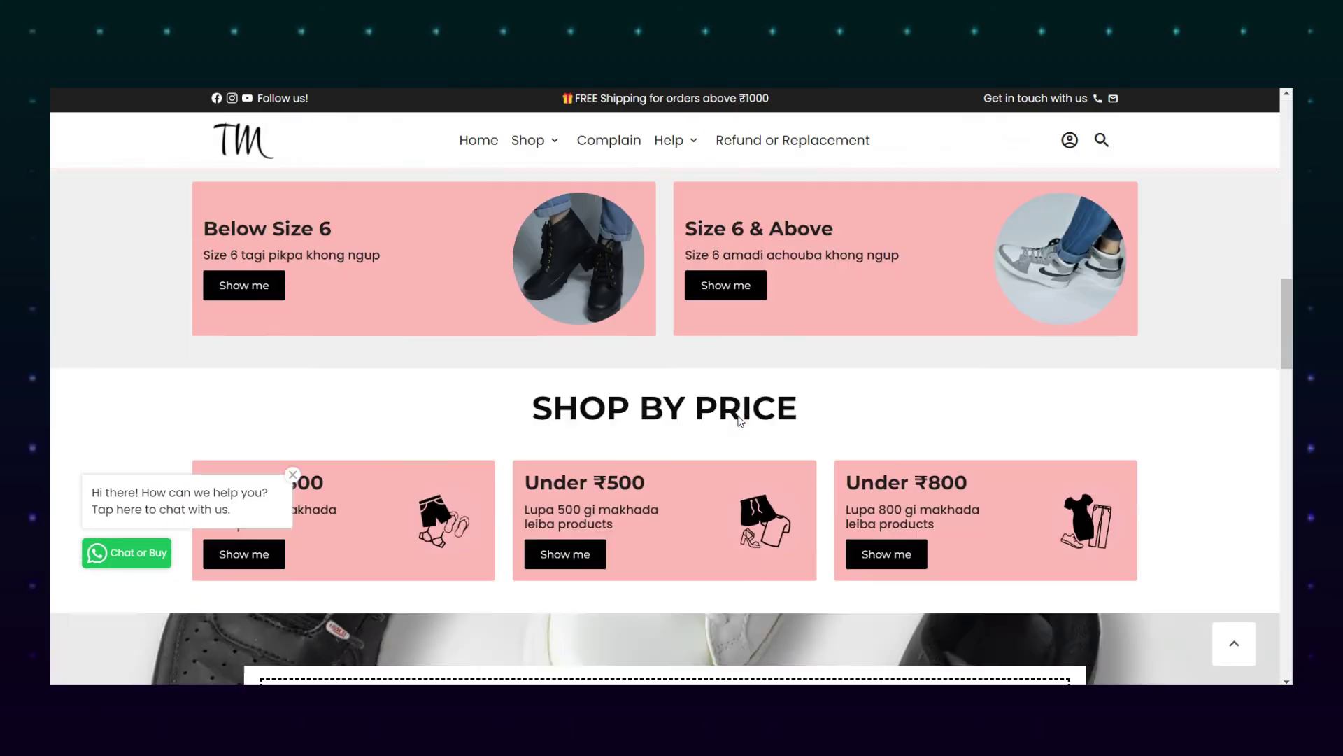
pyautogui.scroll(-4, 740, 420)
pyautogui.scroll(4, 740, 419)
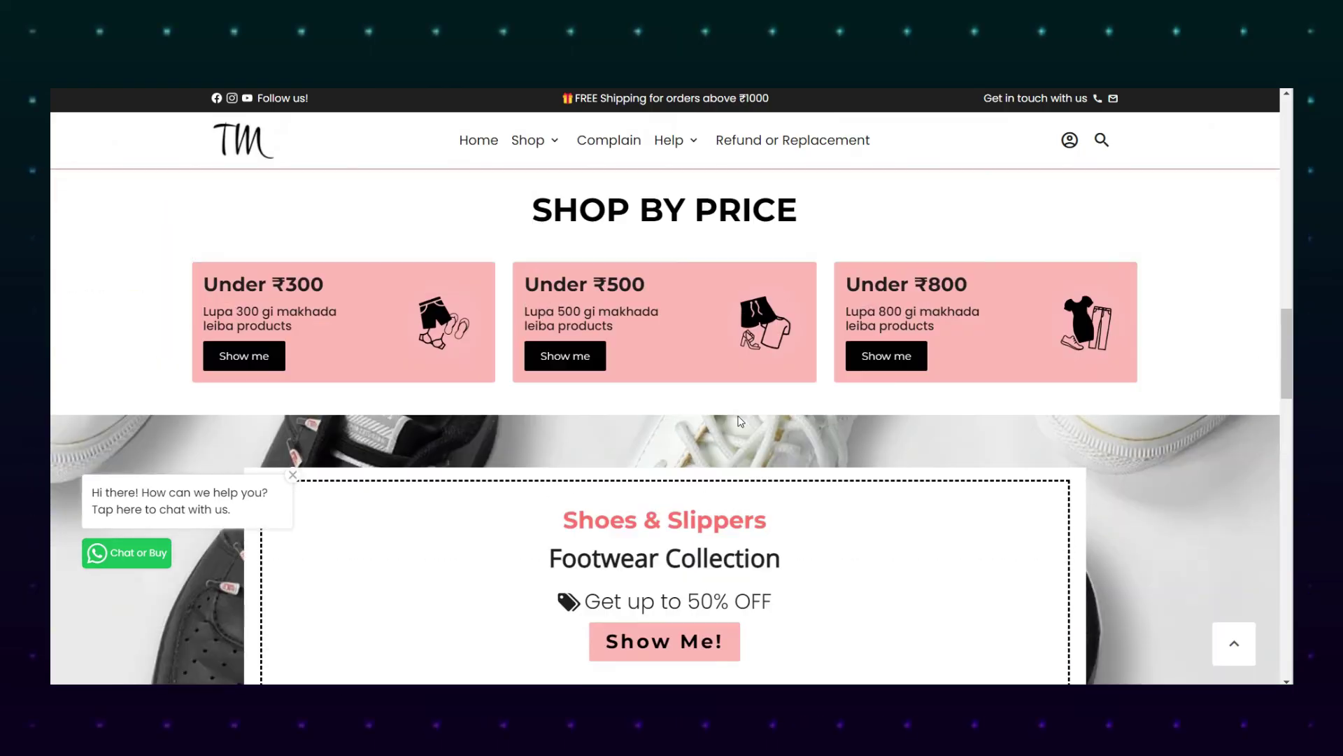